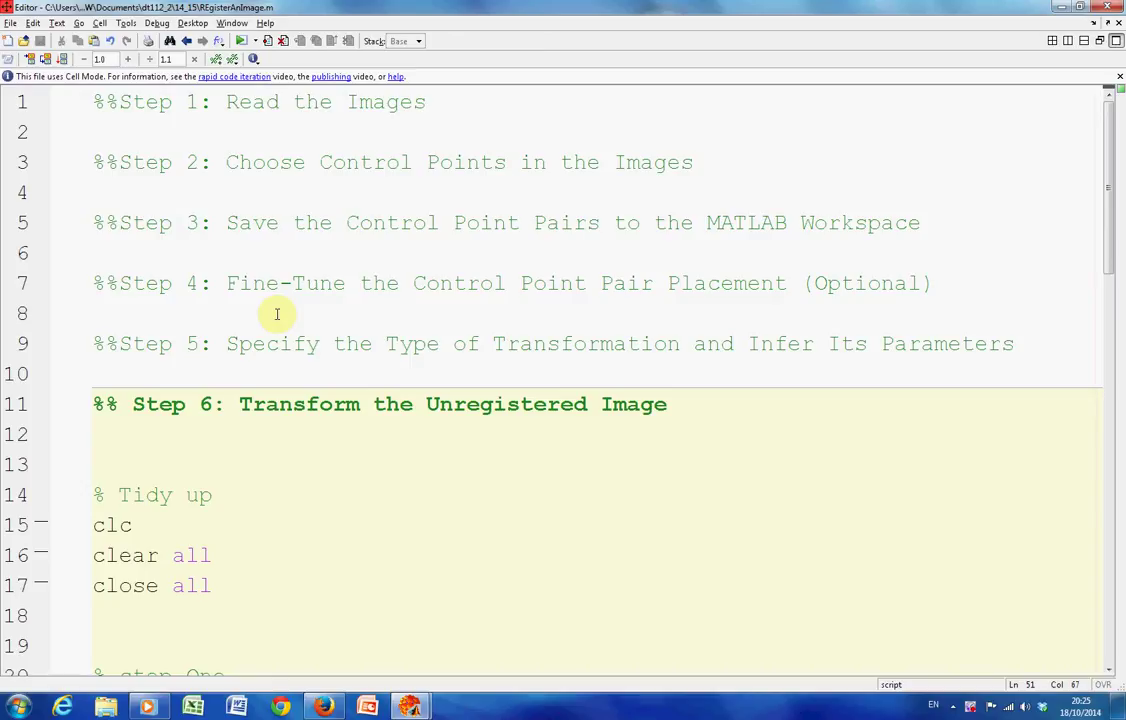
- Review the registration script's code and run it
{"action": "scroll", "coordinate": [400, 259], "scroll_direction": "down", "scroll_amount": 1}
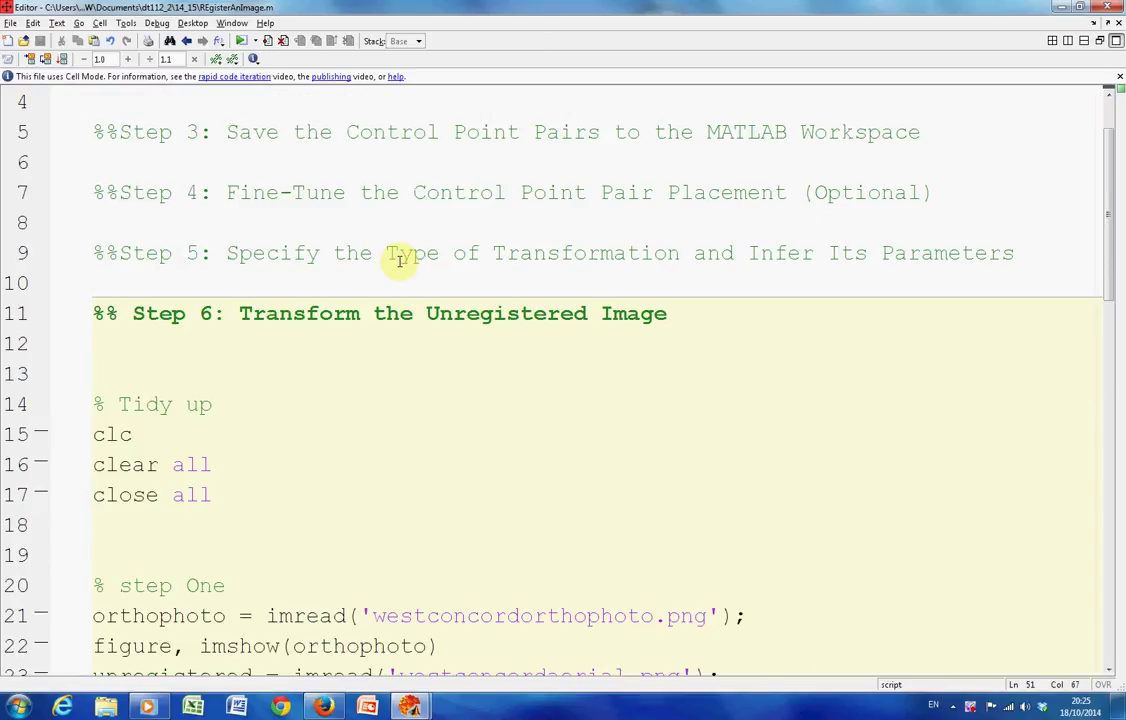
{"action": "scroll", "coordinate": [315, 322], "scroll_direction": "up", "scroll_amount": 1}
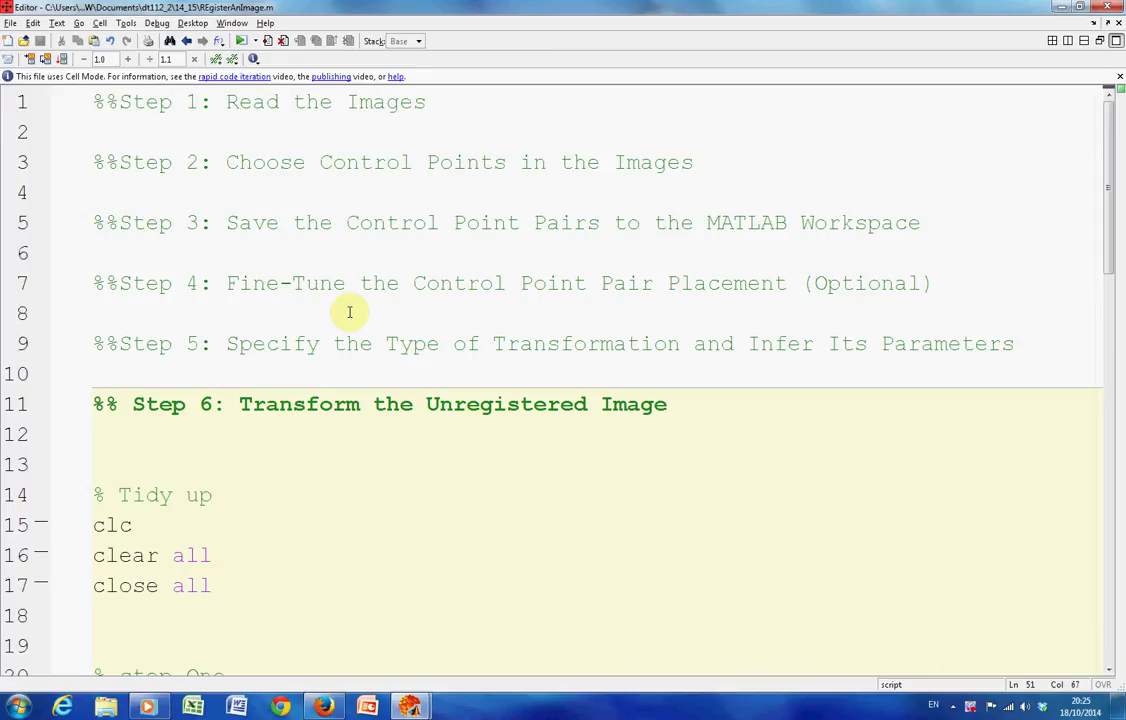
{"action": "scroll", "coordinate": [350, 312], "scroll_direction": "down", "scroll_amount": 2}
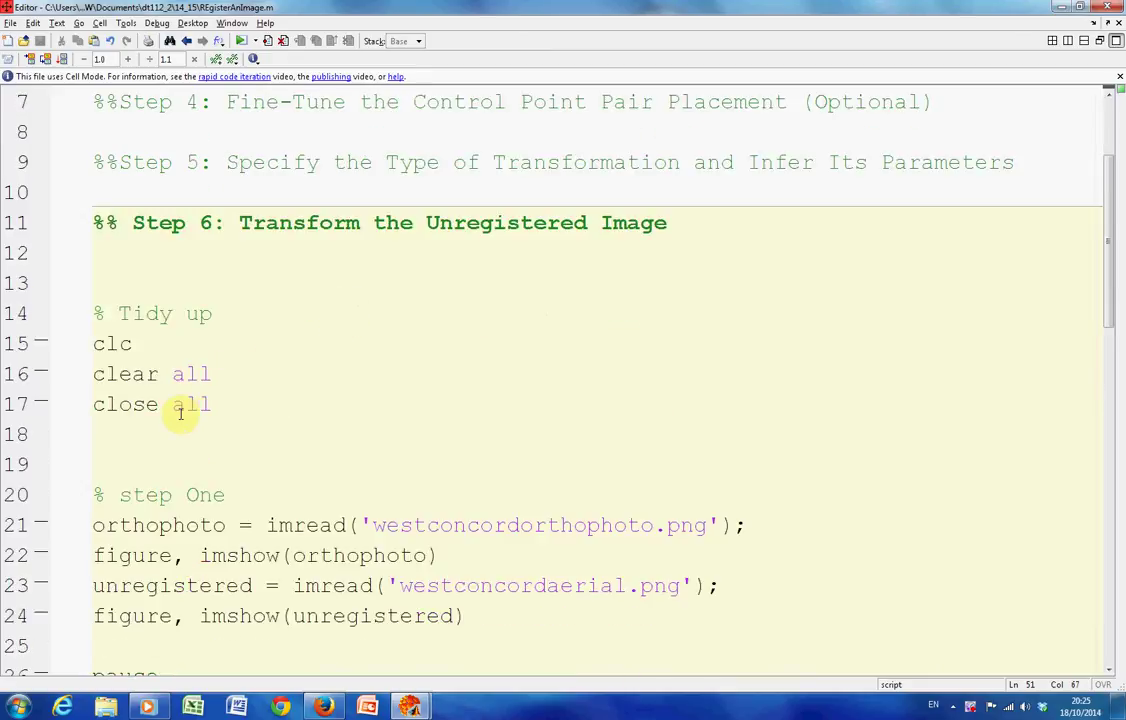
{"action": "scroll", "coordinate": [197, 415], "scroll_direction": "down", "scroll_amount": 2}
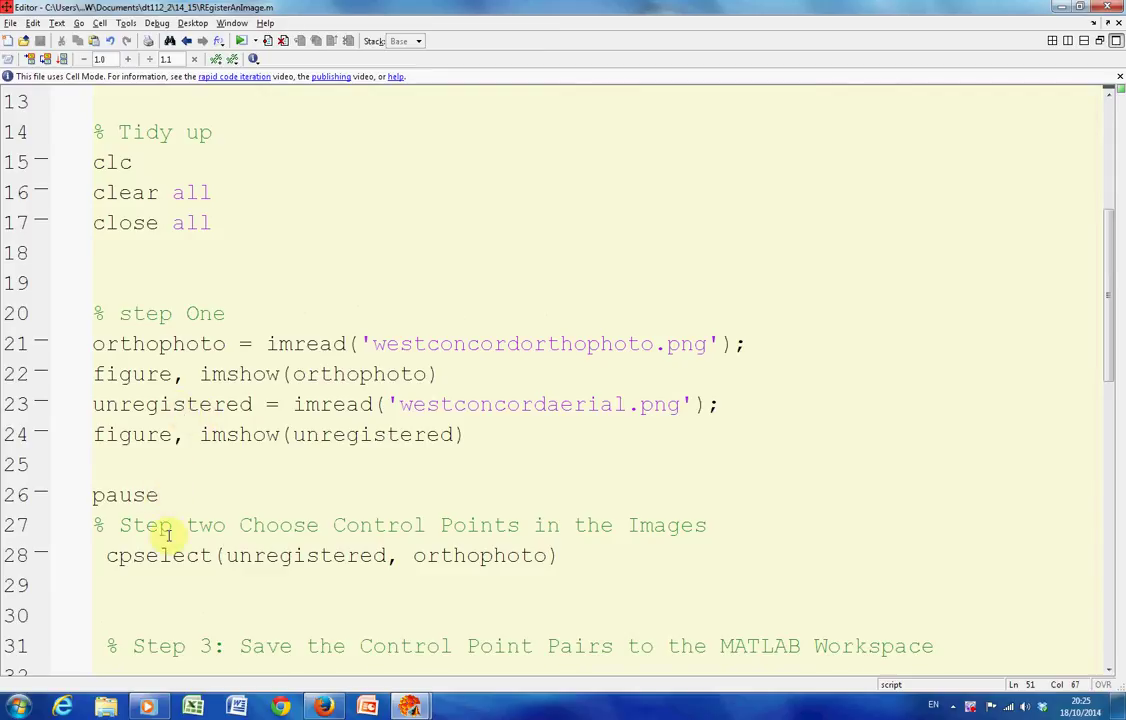
{"action": "scroll", "coordinate": [175, 545], "scroll_direction": "down", "scroll_amount": 4}
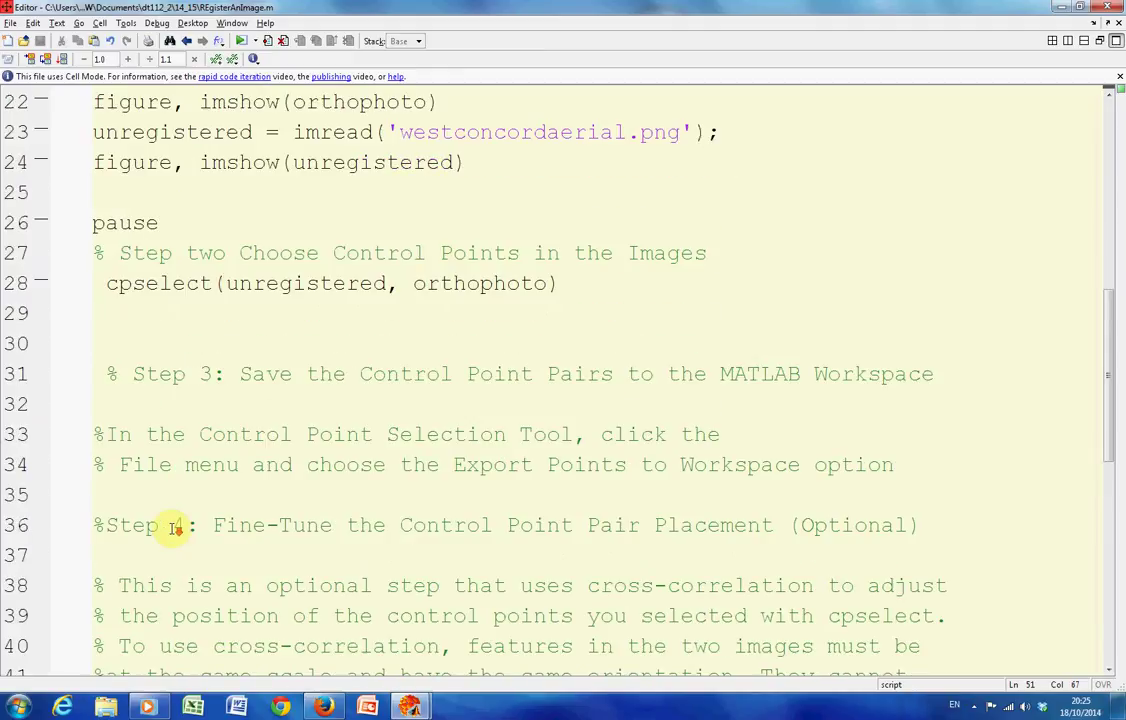
{"action": "scroll", "coordinate": [175, 530], "scroll_direction": "down", "scroll_amount": 5}
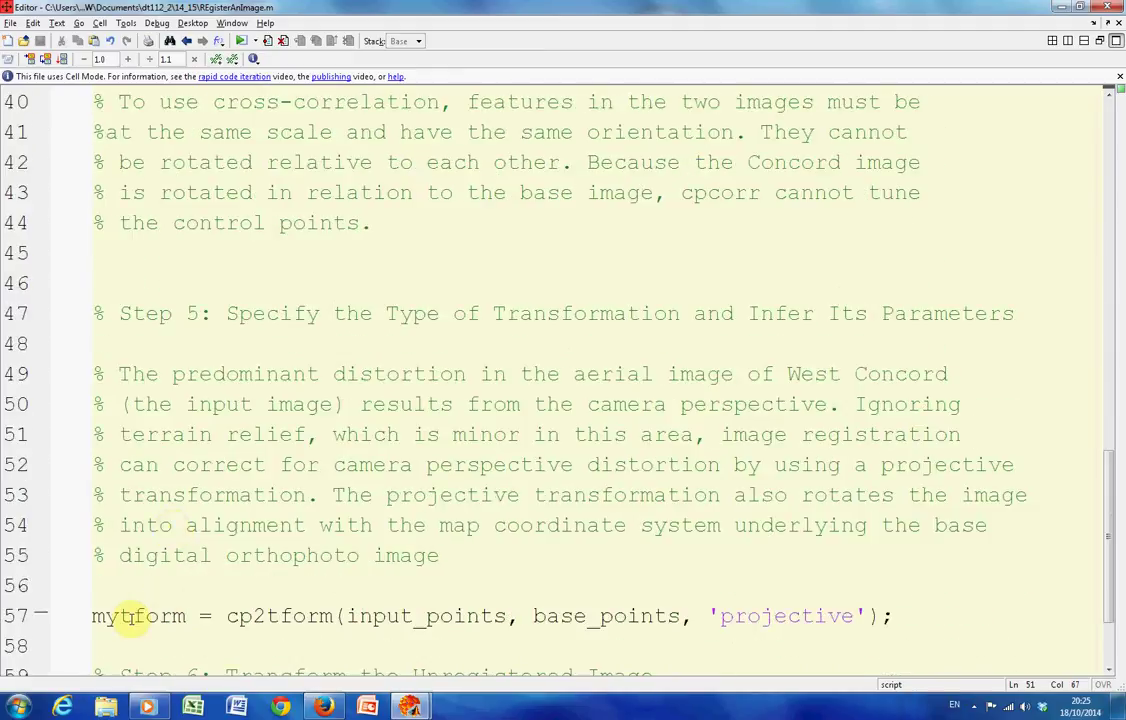
{"action": "scroll", "coordinate": [141, 613], "scroll_direction": "down", "scroll_amount": 2}
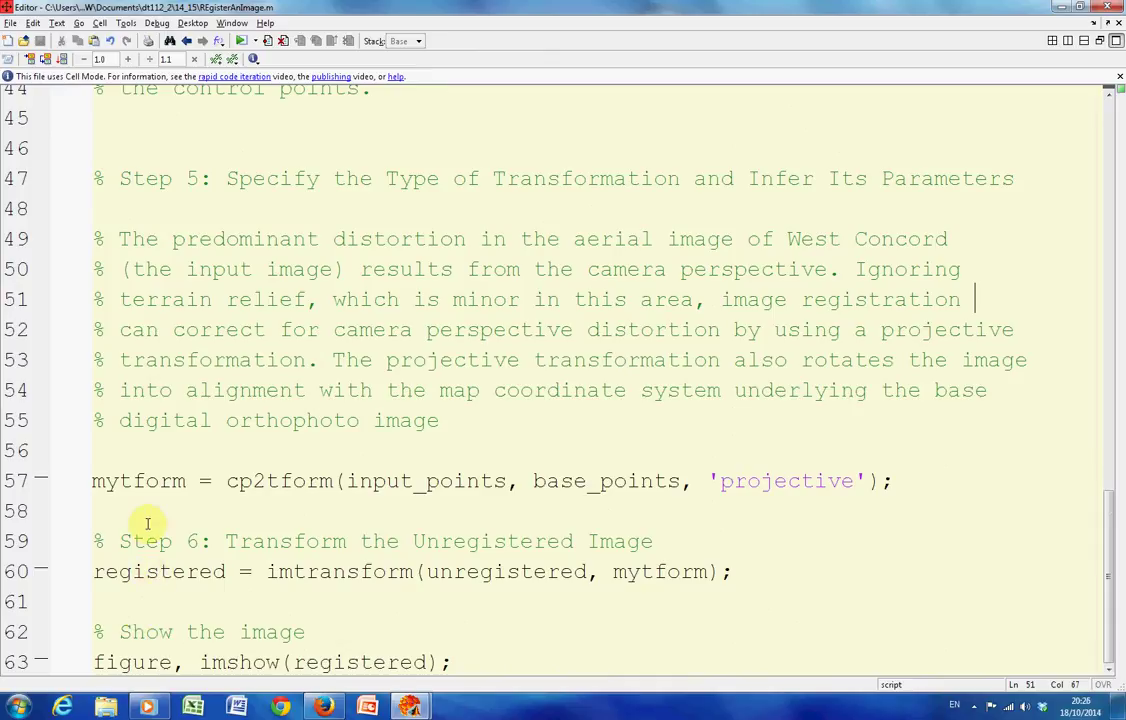
{"action": "scroll", "coordinate": [145, 524], "scroll_direction": "up", "scroll_amount": 6}
{"action": "scroll", "coordinate": [148, 523], "scroll_direction": "up", "scroll_amount": 8}
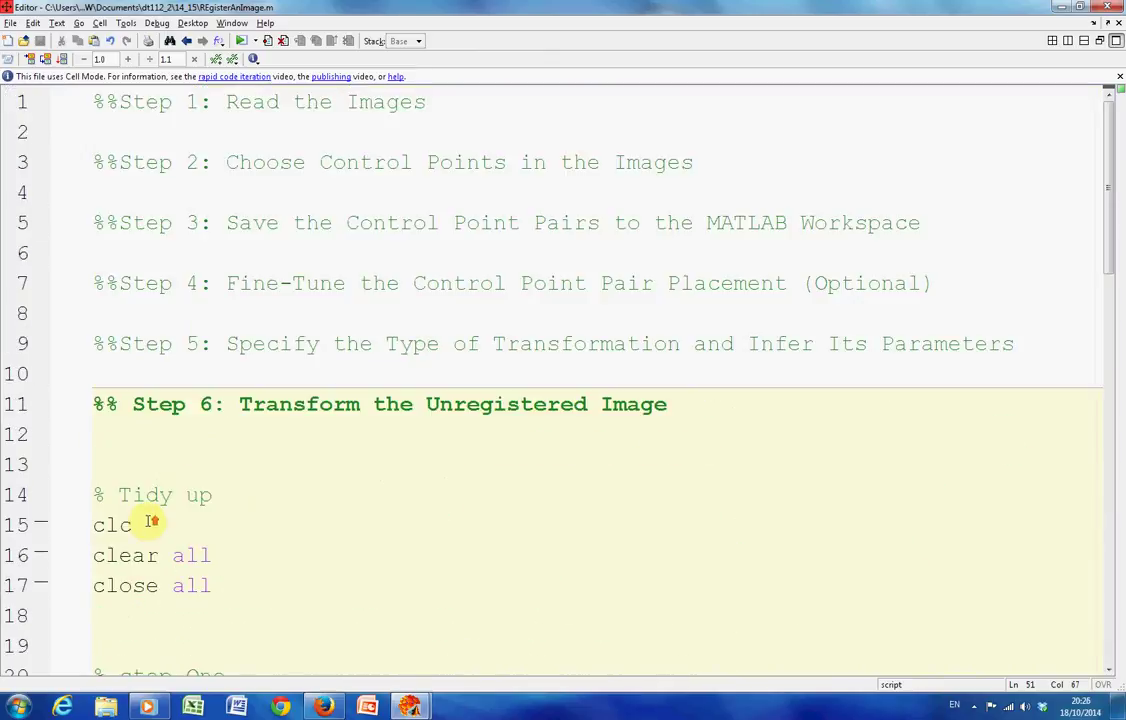
{"action": "left_click", "coordinate": [243, 42]}
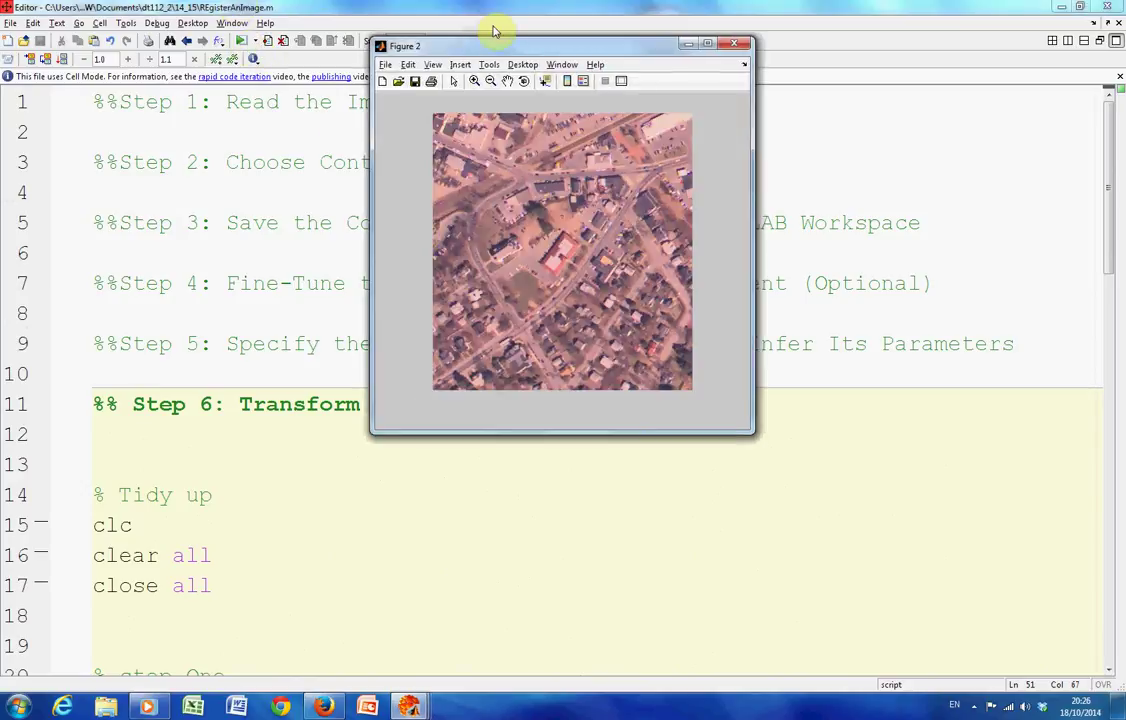
- Move the aerial image figure aside to reveal the orthophoto figure, then return to MATLAB
{"action": "left_click_drag", "start_coordinate": [626, 56], "coordinate": [968, 66]}
{"action": "left_click", "coordinate": [648, 480]}
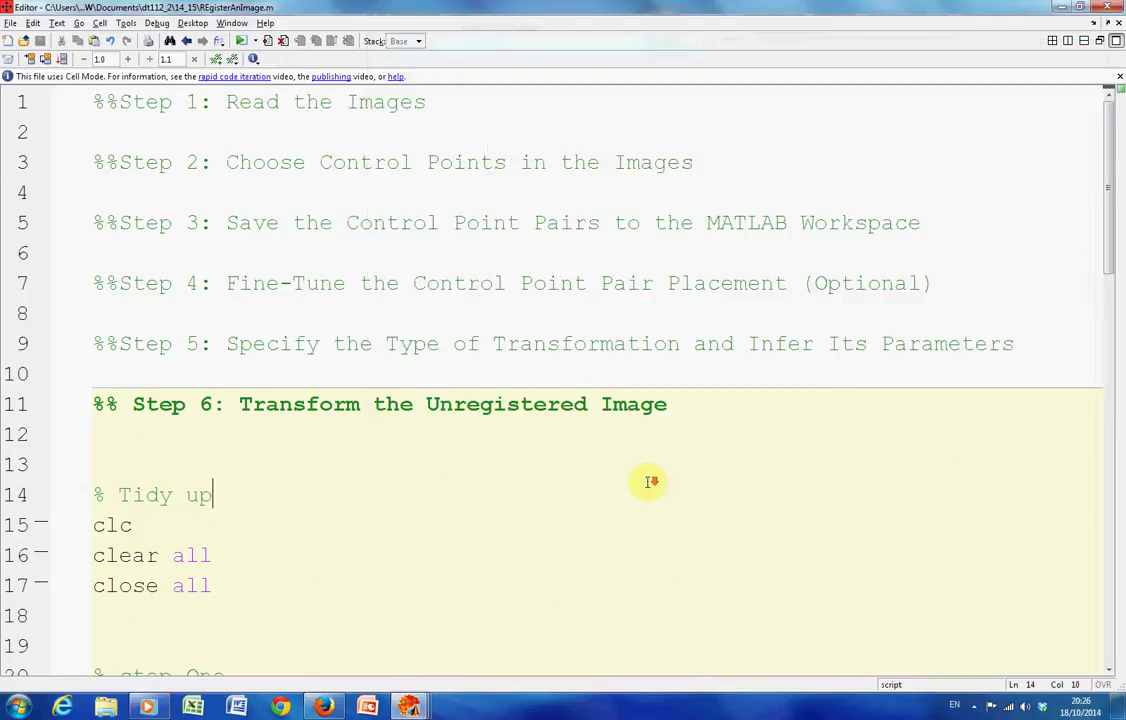
{"action": "scroll", "coordinate": [648, 480], "scroll_direction": "down", "scroll_amount": 3}
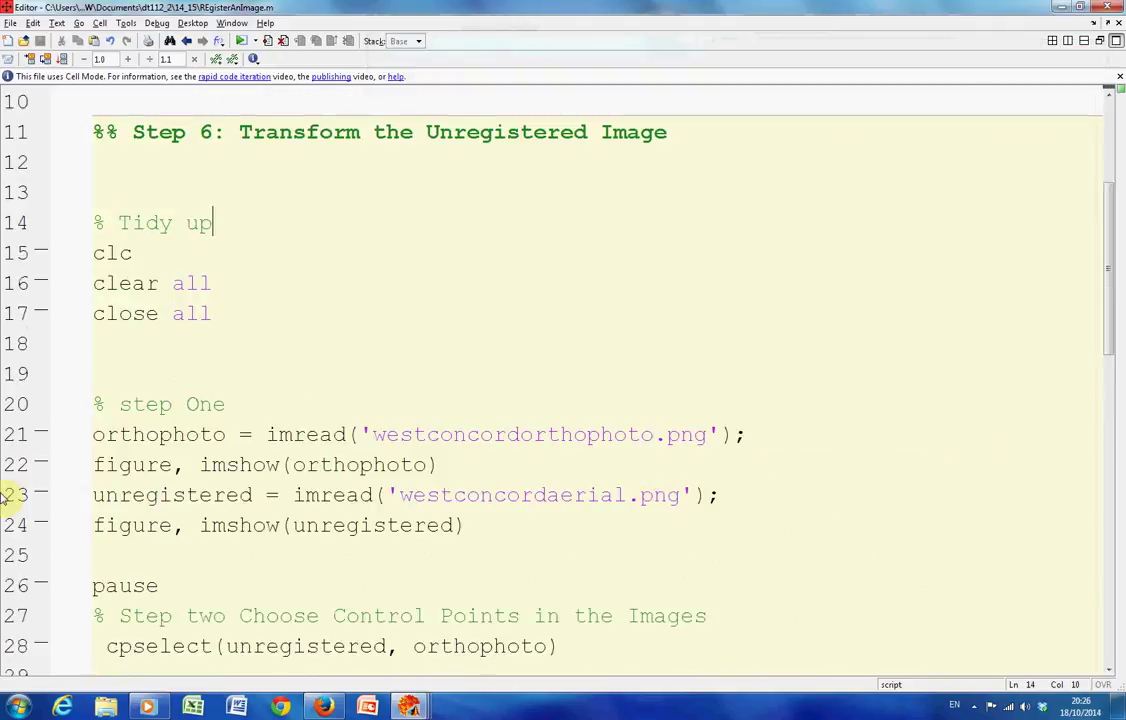
{"action": "key", "text": "alt+Tab"}
{"action": "key", "text": "alt+Tab"}
{"action": "key", "text": "alt+Tab"}
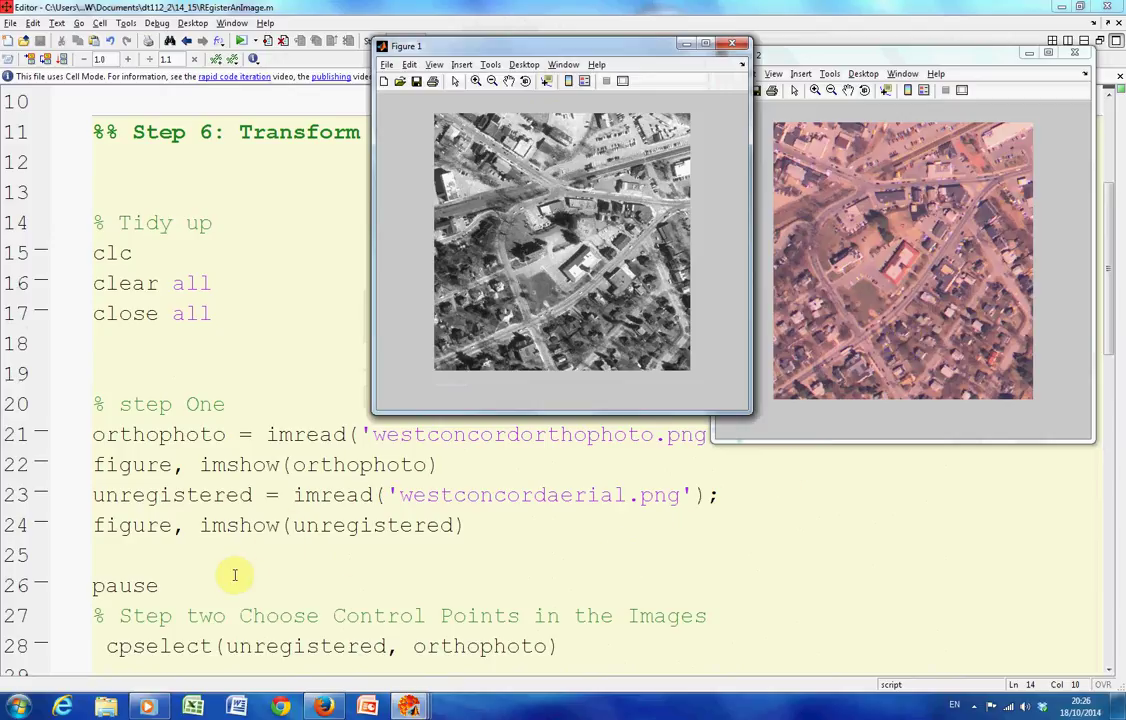
{"action": "key", "text": "alt+Tab"}
{"action": "key", "text": "alt+Tab"}
{"action": "key", "text": "alt+Tab"}
{"action": "key", "text": "alt+Tab"}
{"action": "key", "text": "alt+Tab"}
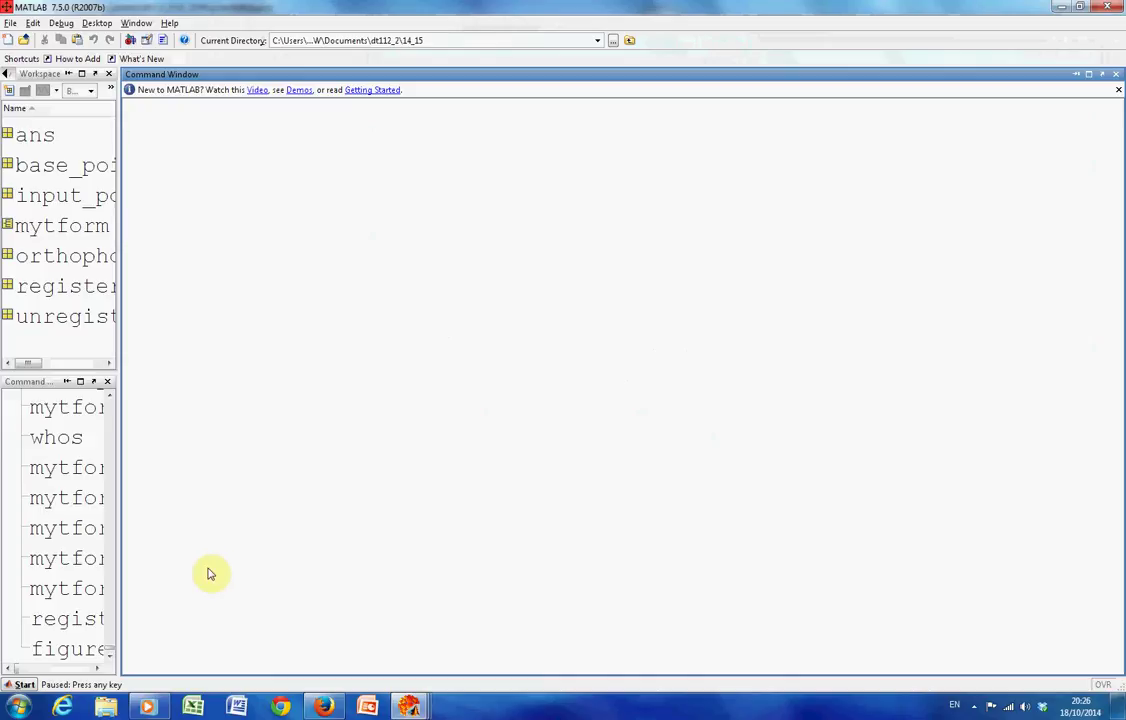
- Resume the paused script to launch cpselect and set the orthophoto detail zoom to 200%
{"action": "key", "text": "Return"}
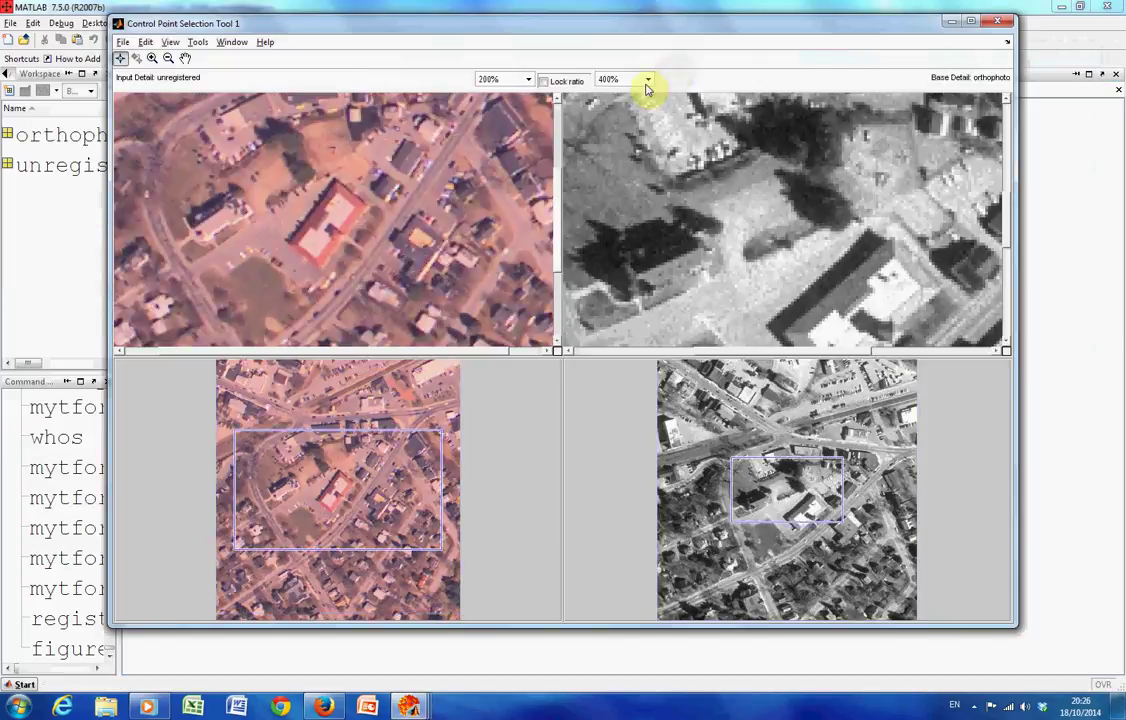
{"action": "left_click", "coordinate": [648, 80]}
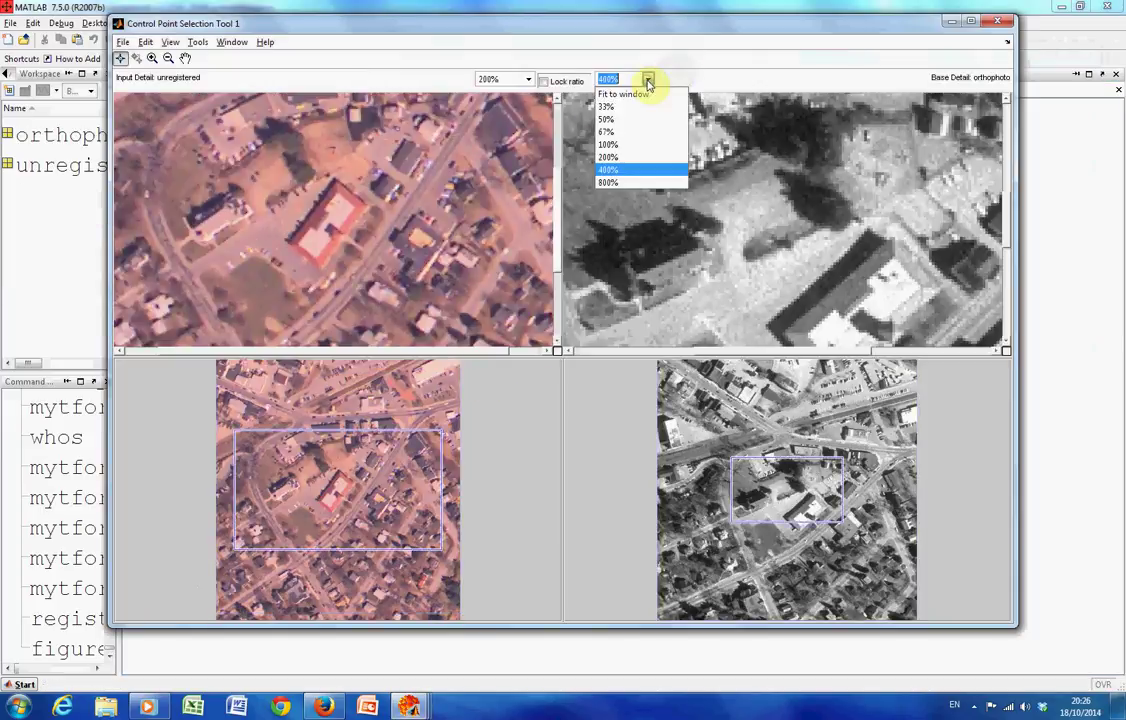
{"action": "left_click", "coordinate": [641, 157]}
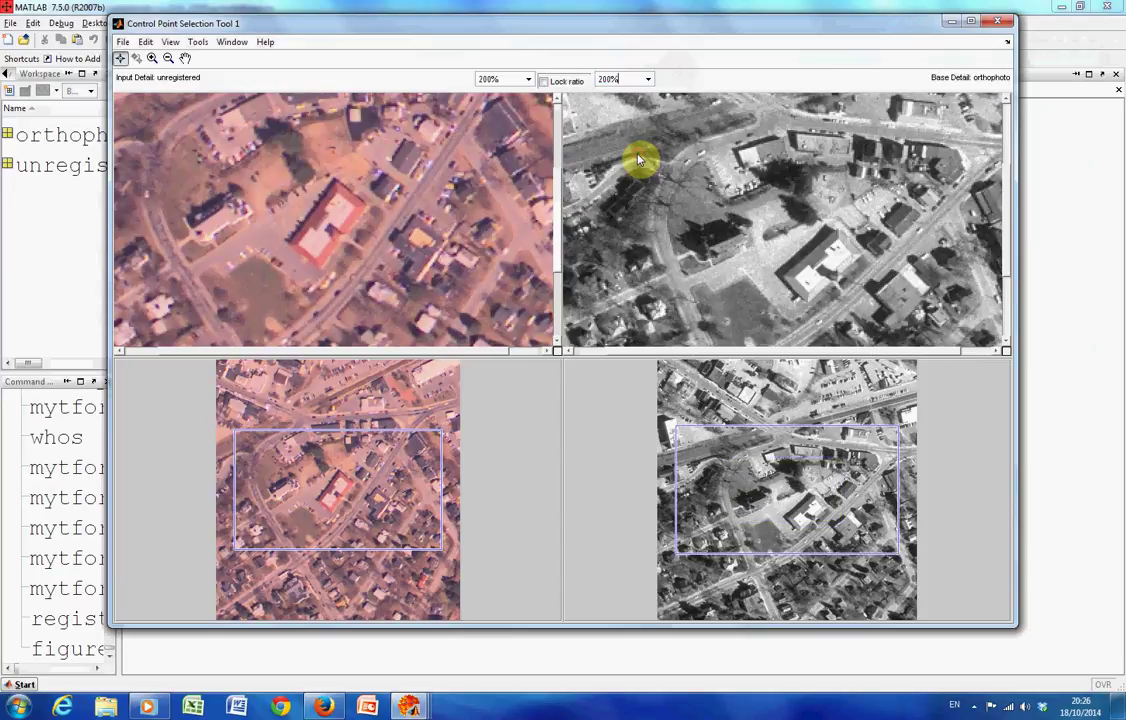
- Place control point pairs 1 and 2 on the red-roofed building's corners in both images
{"action": "left_click", "coordinate": [303, 244]}
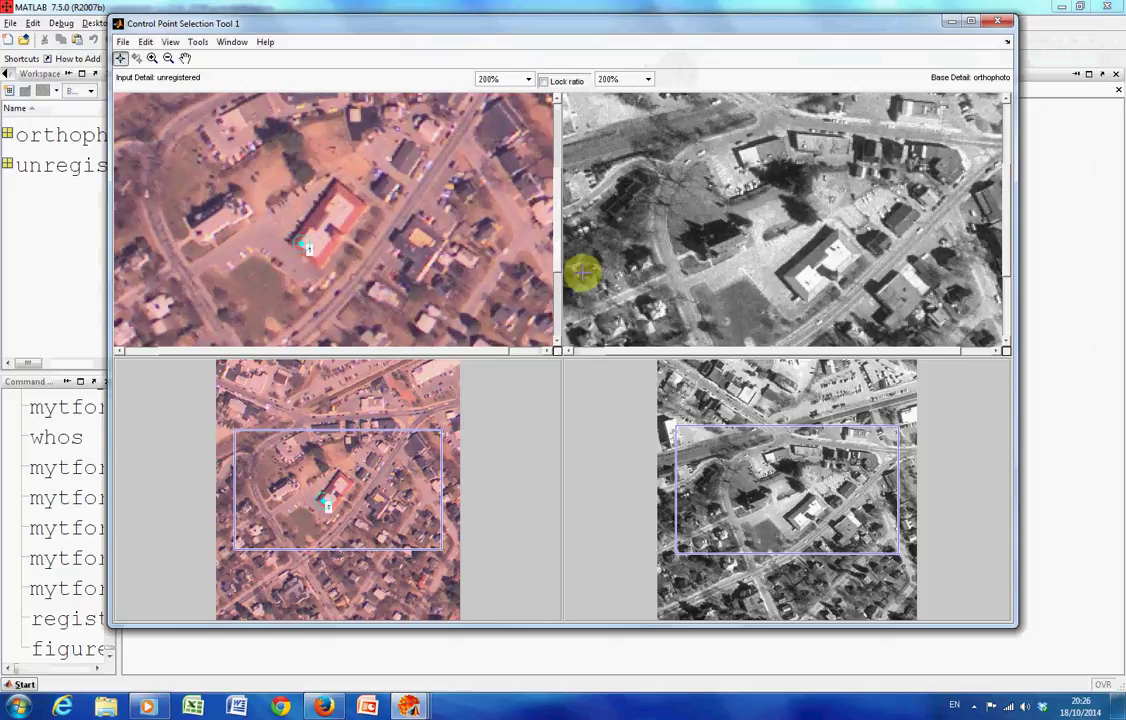
{"action": "left_click", "coordinate": [800, 277]}
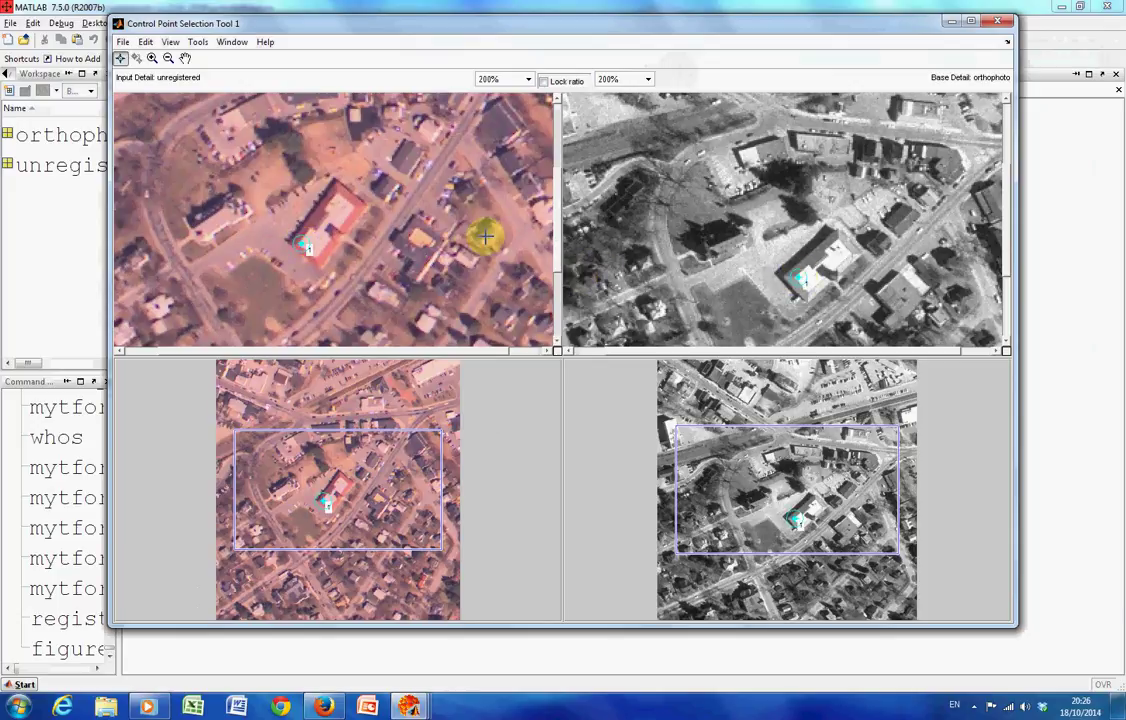
{"action": "left_click", "coordinate": [334, 190]}
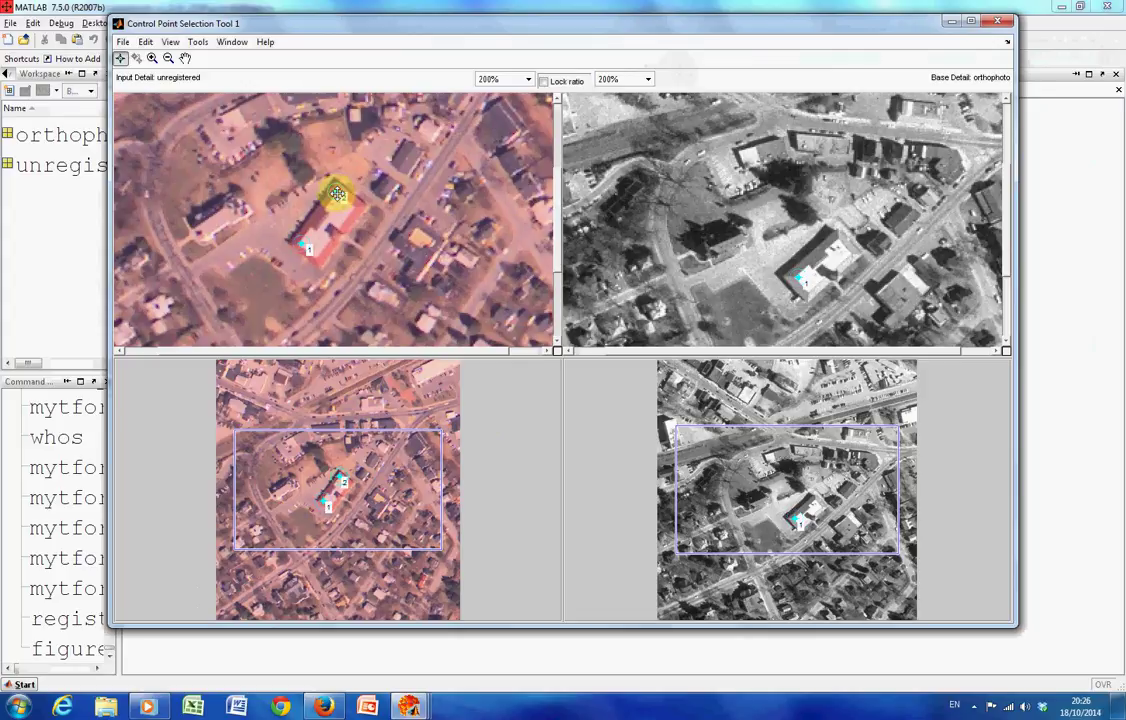
{"action": "left_click", "coordinate": [838, 238]}
{"action": "left_click_drag", "start_coordinate": [420, 398], "coordinate": [420, 396]}
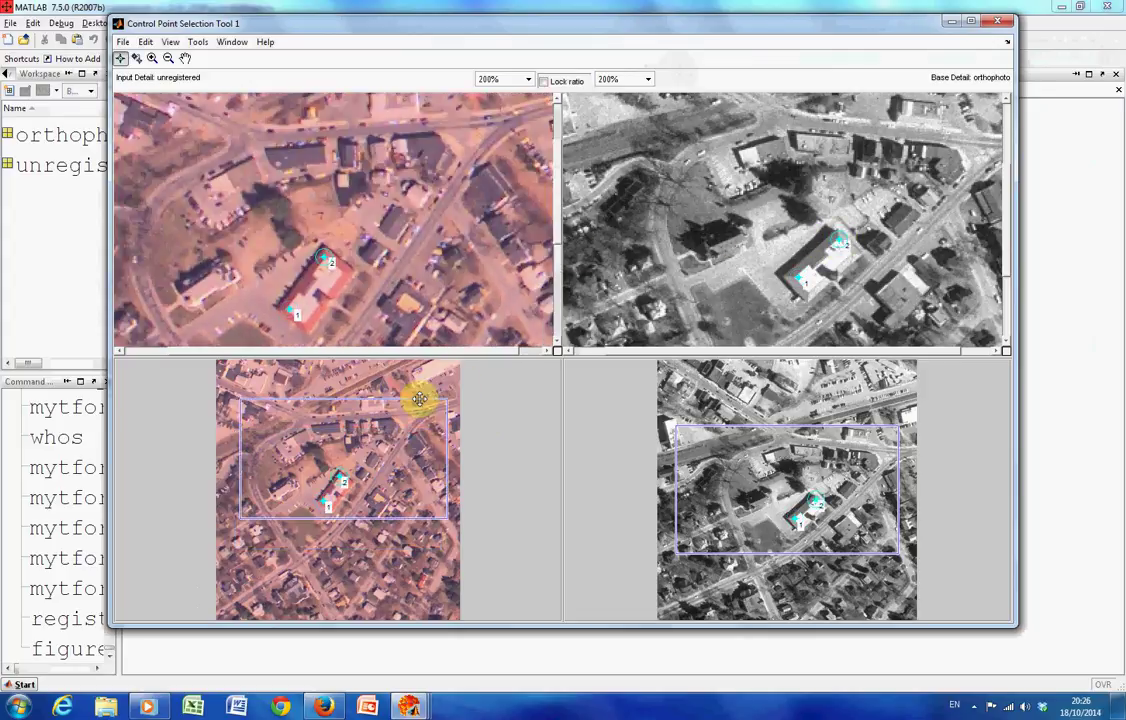
{"action": "left_click_drag", "start_coordinate": [735, 427], "coordinate": [737, 402]}
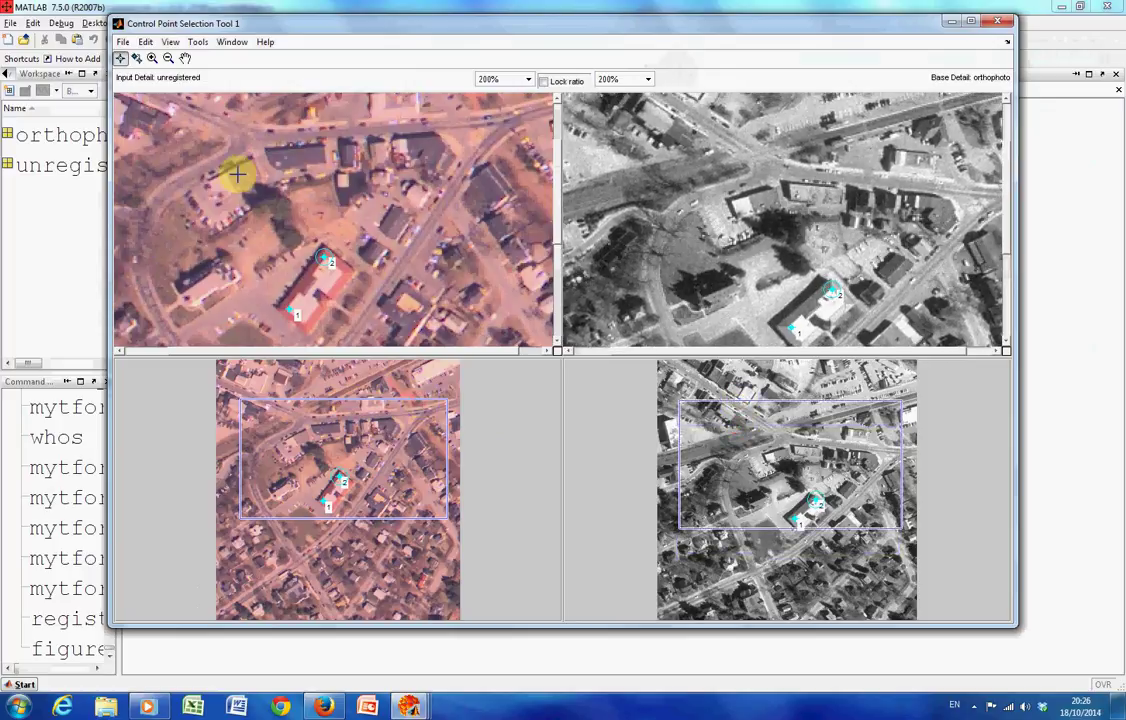
- Place matching control point pairs 3 and 4 in the aerial image and orthophoto
{"action": "left_click", "coordinate": [227, 171]}
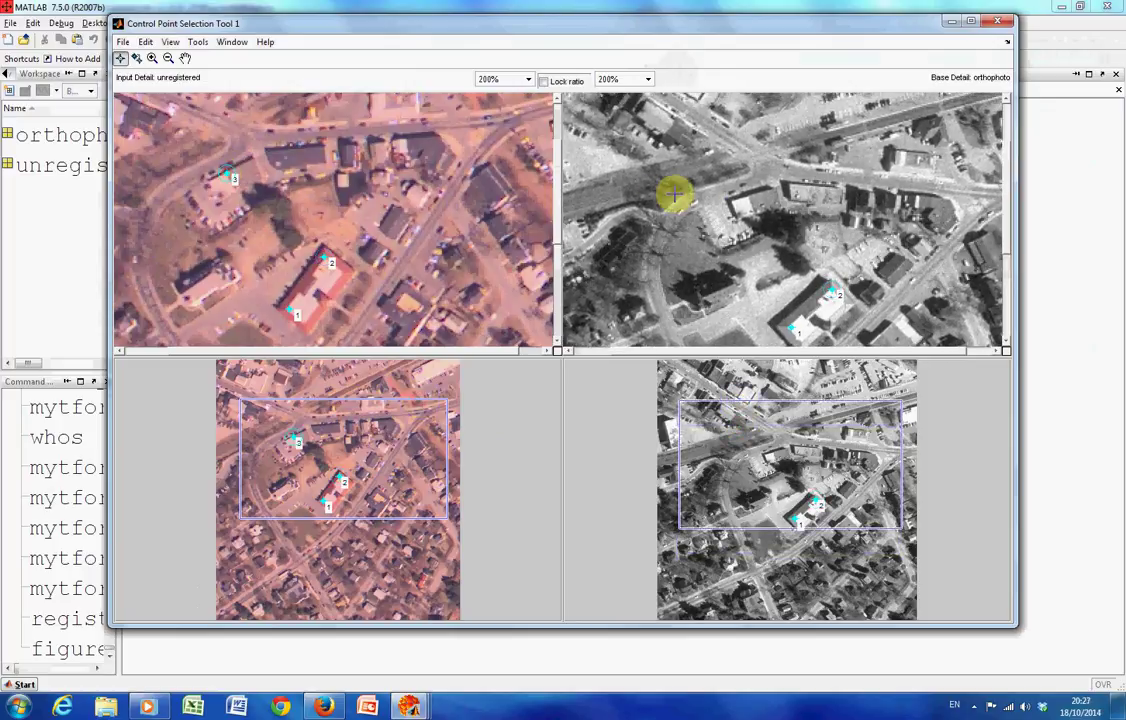
{"action": "left_click", "coordinate": [751, 198]}
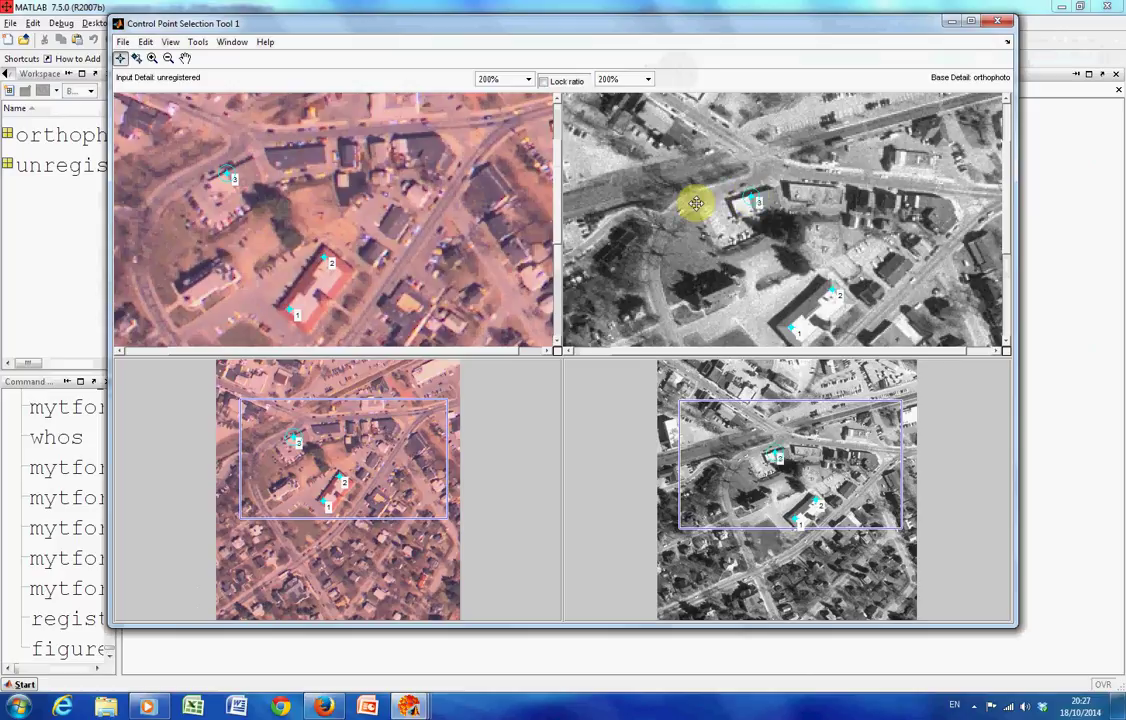
{"action": "left_click", "coordinate": [267, 152]}
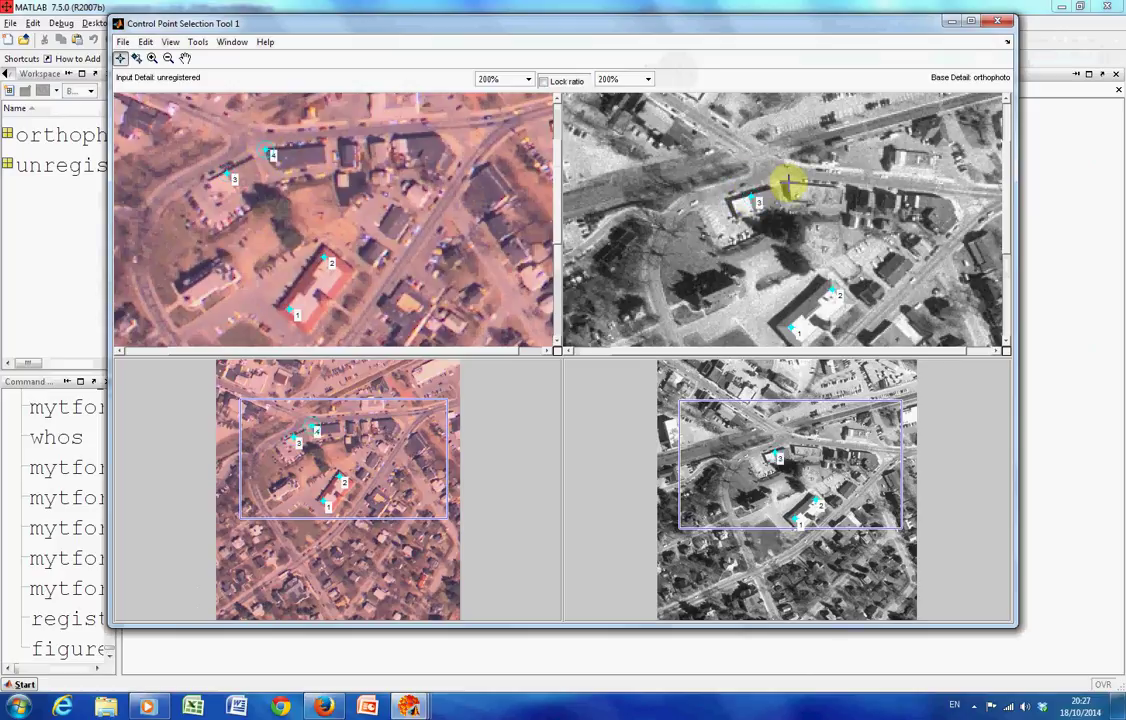
{"action": "left_click", "coordinate": [788, 184]}
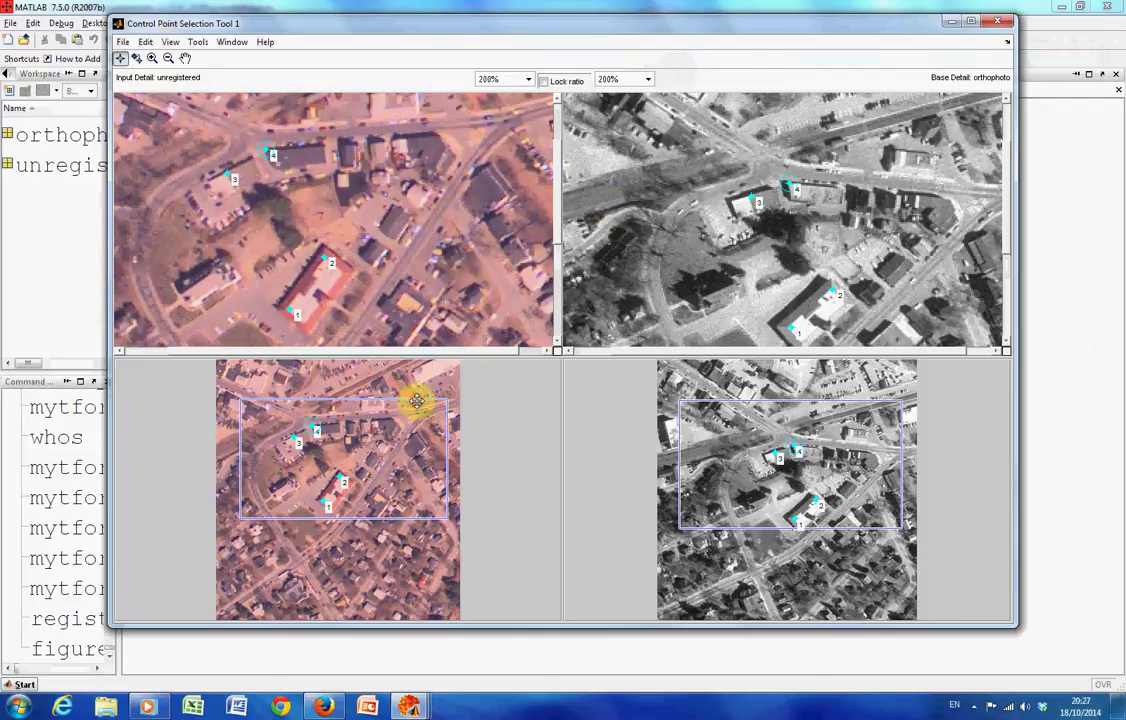
{"action": "left_click_drag", "start_coordinate": [419, 394], "coordinate": [429, 377]}
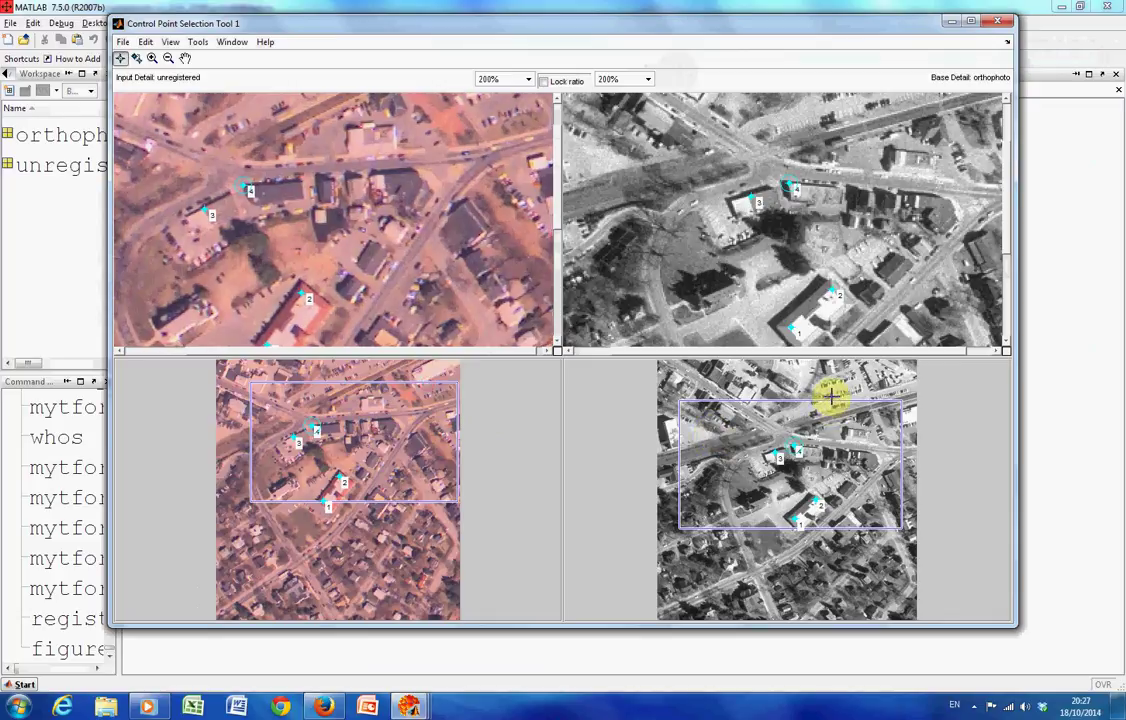
{"action": "left_click_drag", "start_coordinate": [831, 399], "coordinate": [838, 381]}
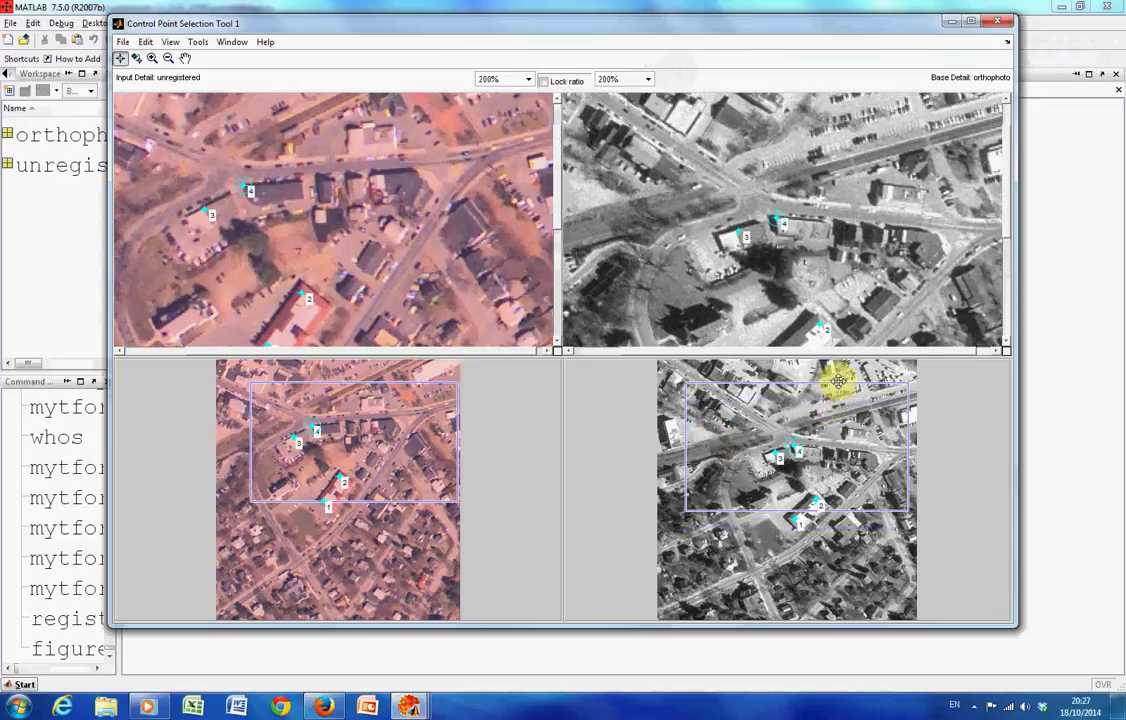
- Place control point pair 5, then close the tool, agreeing to save the points
{"action": "left_click", "coordinate": [395, 139]}
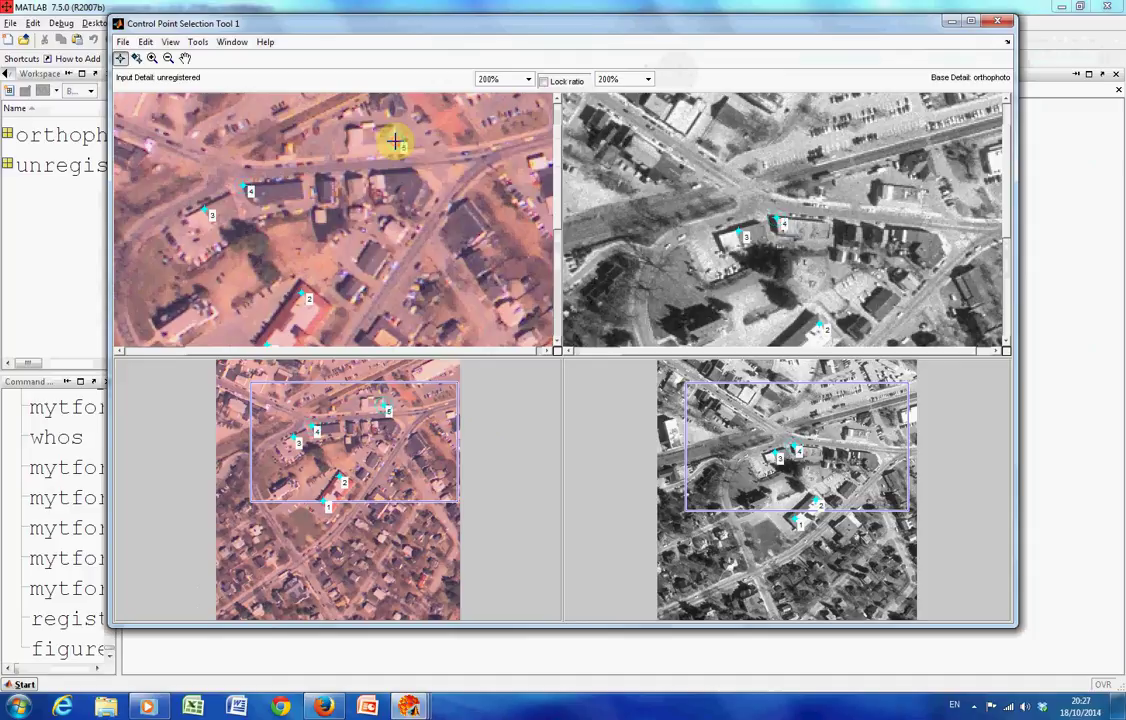
{"action": "left_click", "coordinate": [922, 204]}
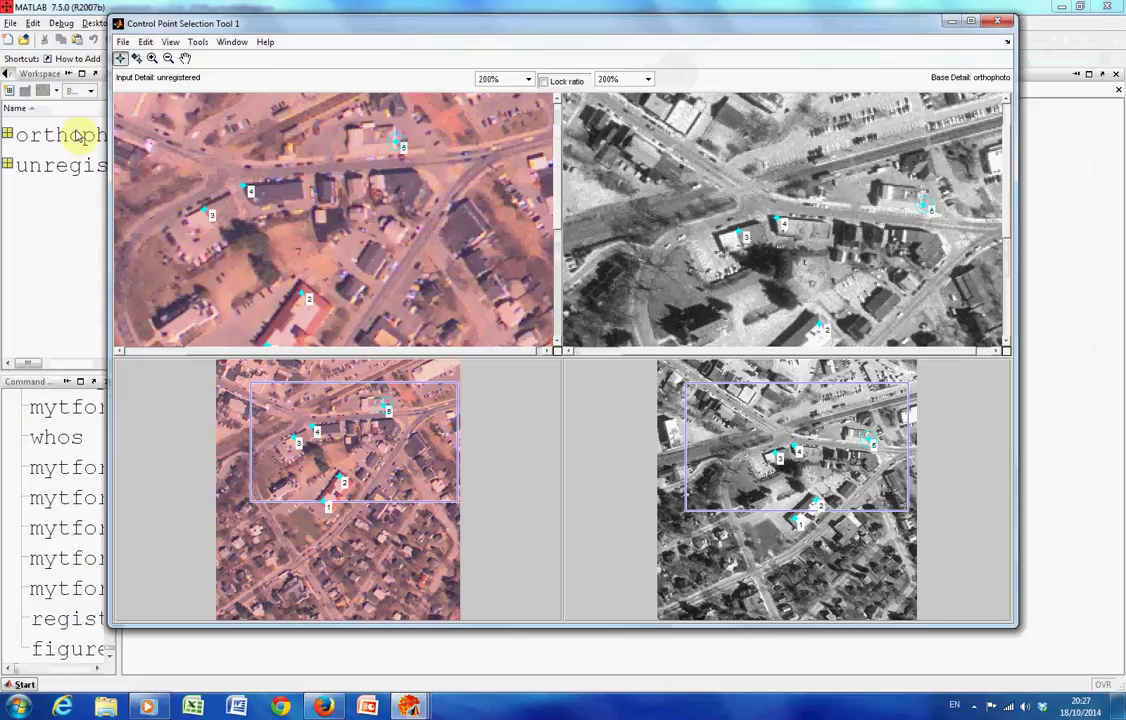
{"action": "left_click", "coordinate": [121, 42]}
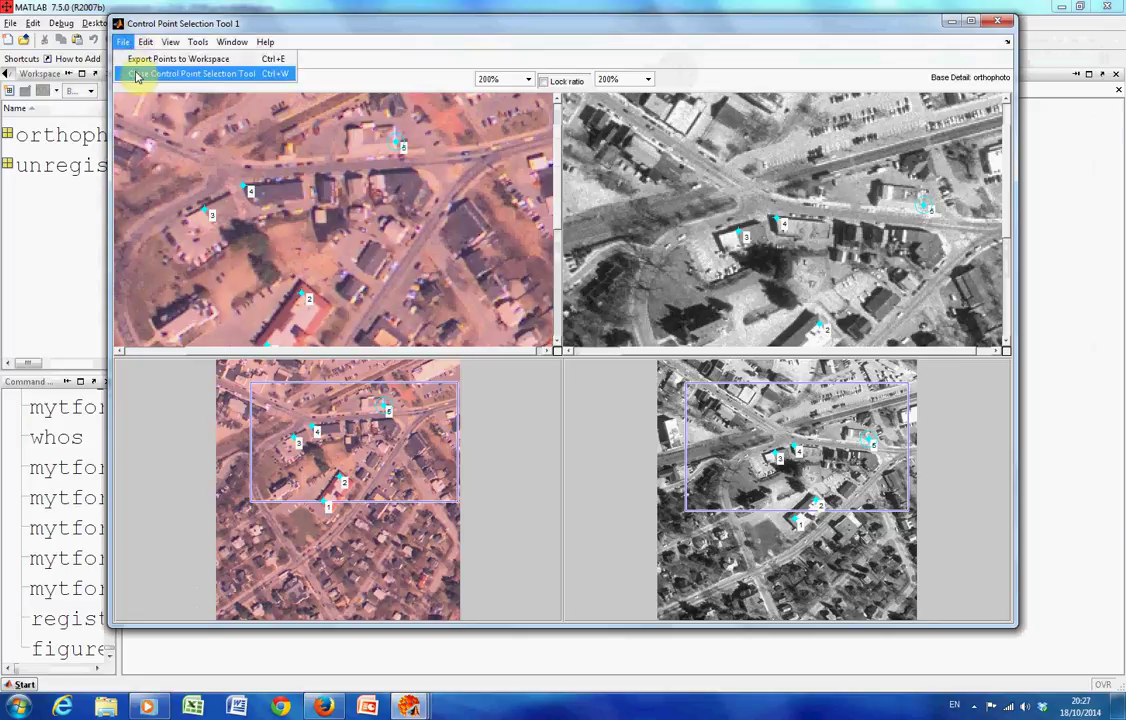
{"action": "left_click", "coordinate": [138, 73]}
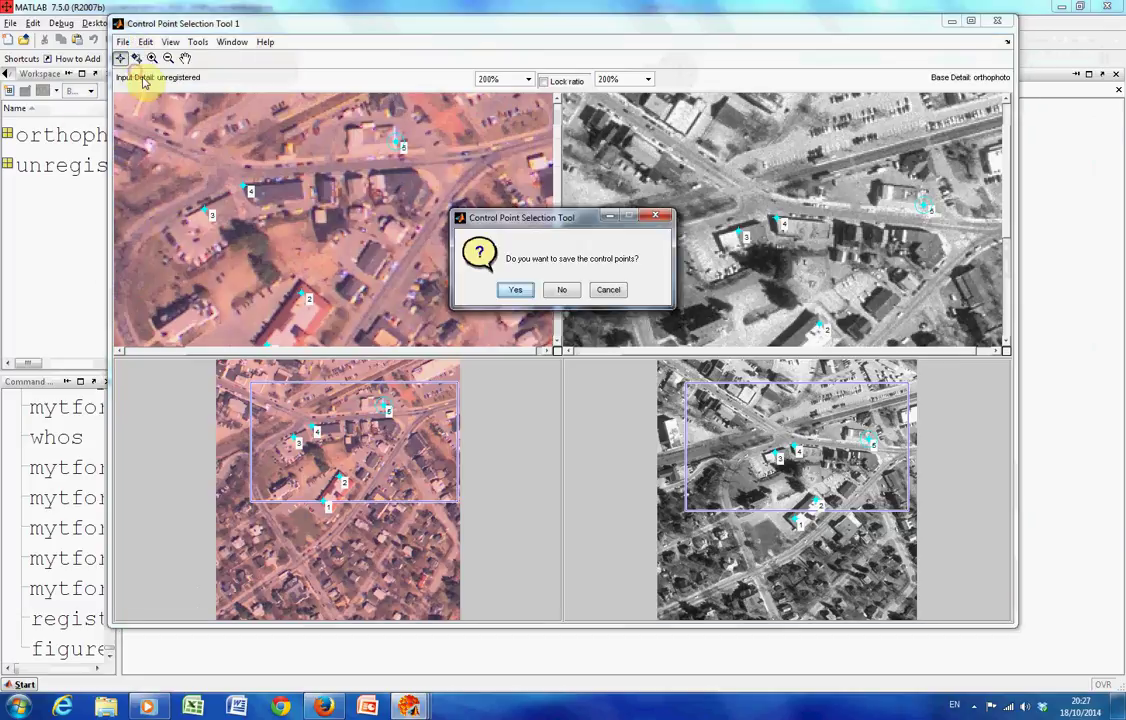
{"action": "left_click", "coordinate": [517, 290]}
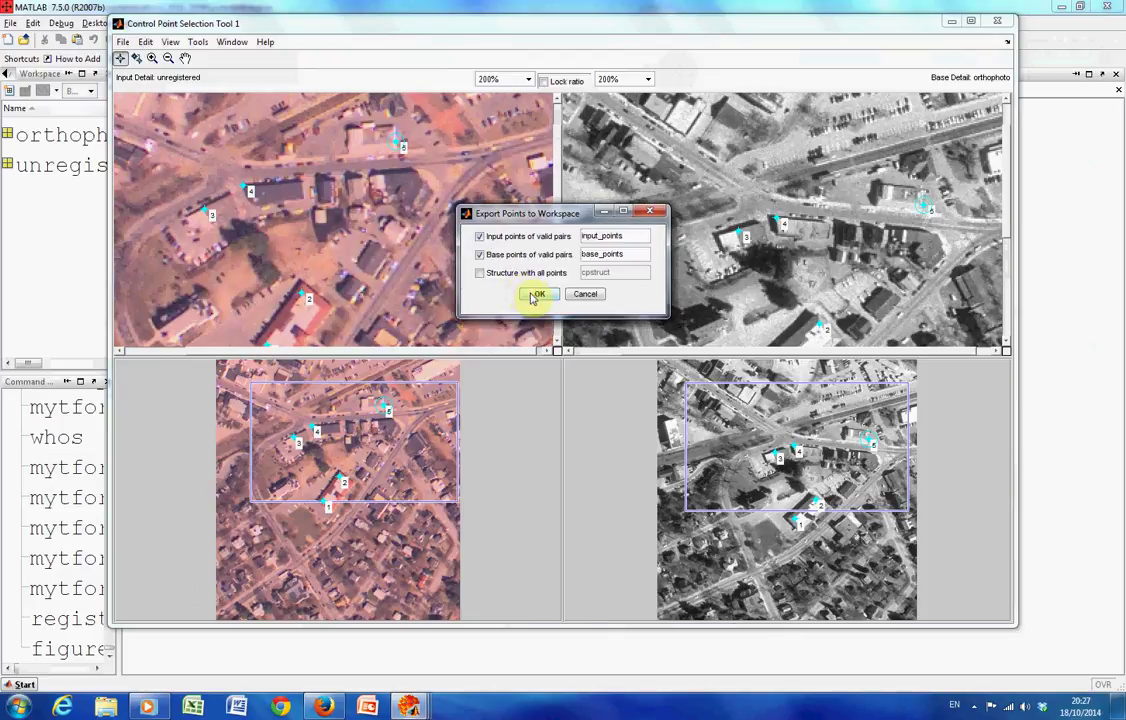
- Export input_points and base_points to the workspace and list variables with whos
{"action": "left_click", "coordinate": [527, 293]}
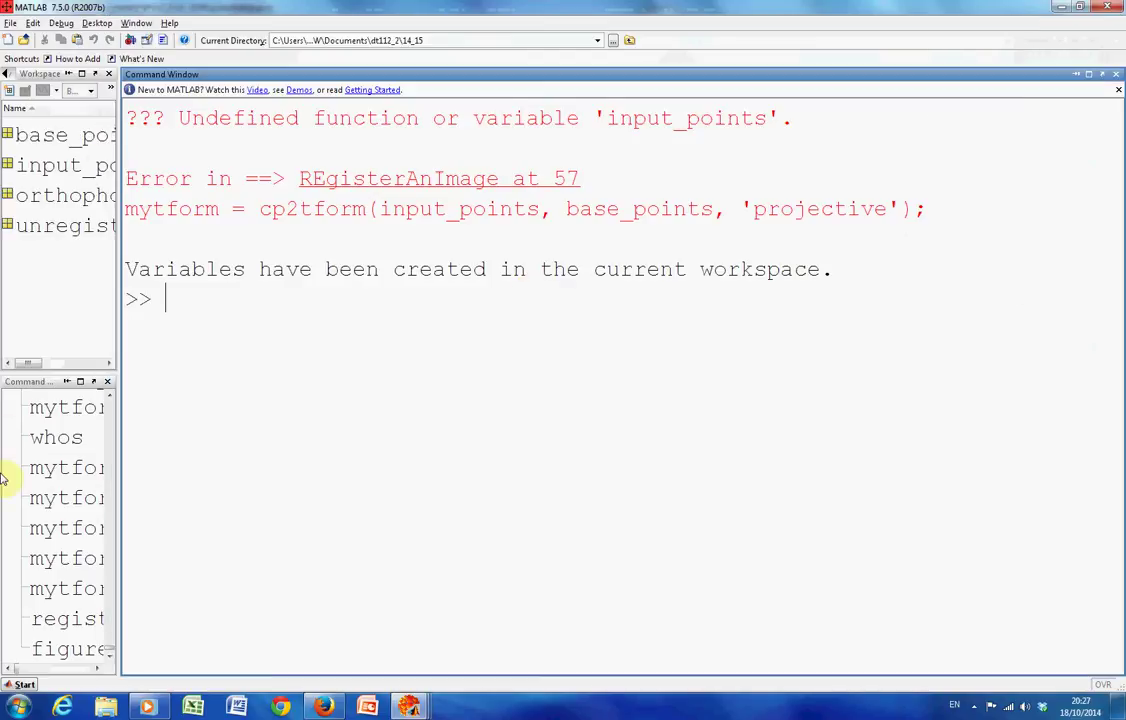
{"action": "type", "text": "whos"}
{"action": "key", "text": "Return"}
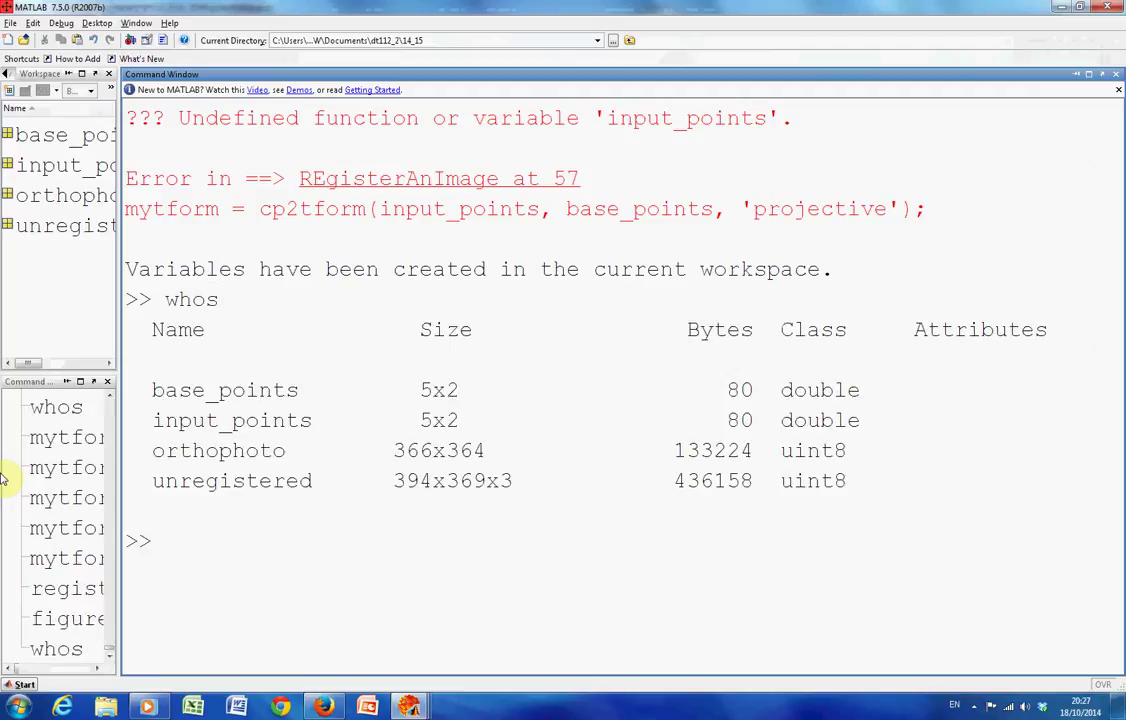
- Print the input_points and base_points coordinates from command history
{"action": "key", "text": "Up"}
{"action": "key", "text": "Up"}
{"action": "key", "text": "Up"}
{"action": "key", "text": "Up"}
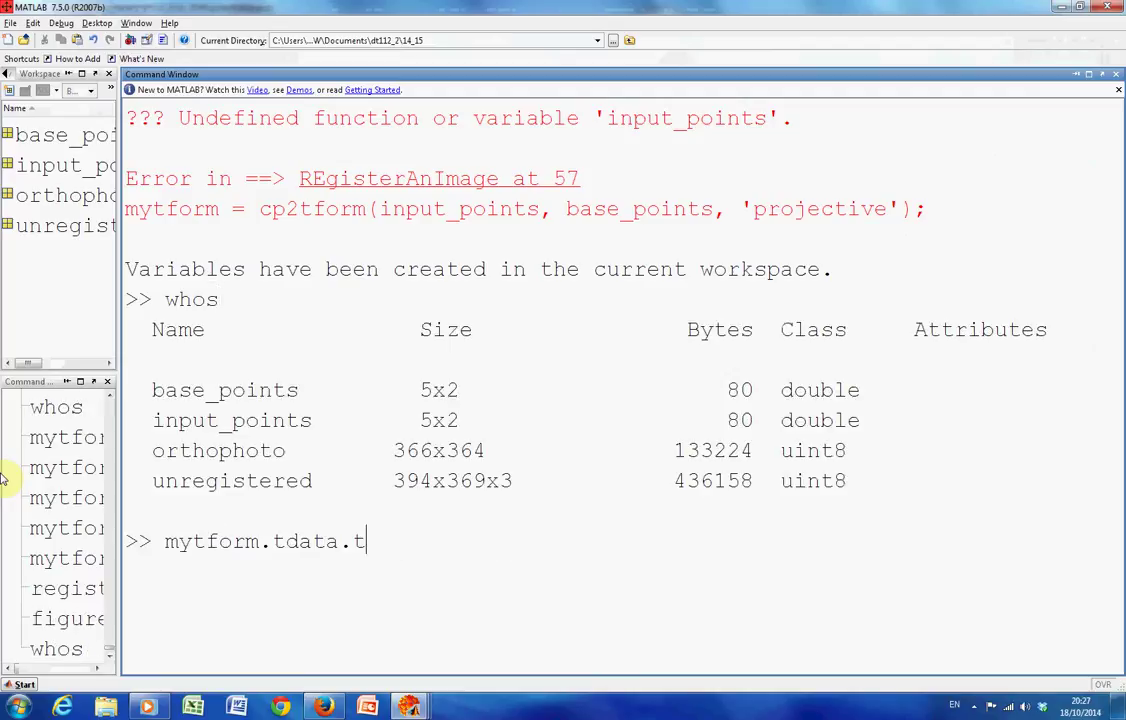
{"action": "key", "text": "Up"}
{"action": "key", "text": "Up"}
{"action": "key", "text": "Up"}
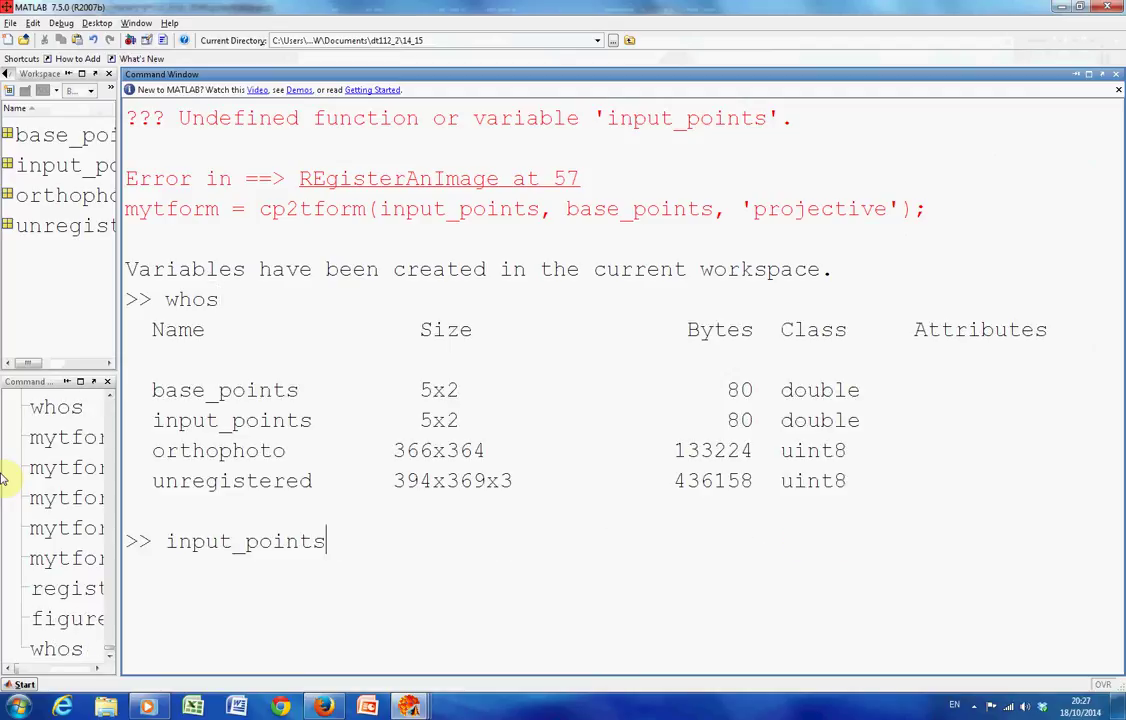
{"action": "key", "text": "Return"}
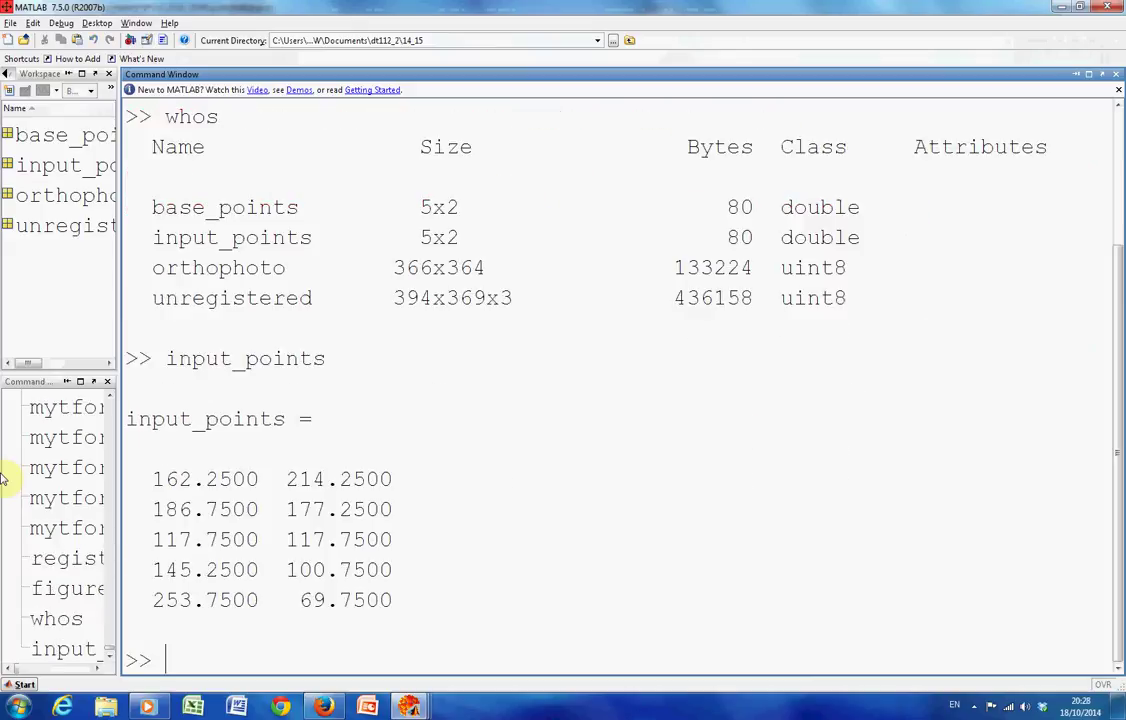
{"action": "key", "text": "Up"}
{"action": "key", "text": "Up"}
{"action": "key", "text": "Up"}
{"action": "key", "text": "Up"}
{"action": "key", "text": "Up"}
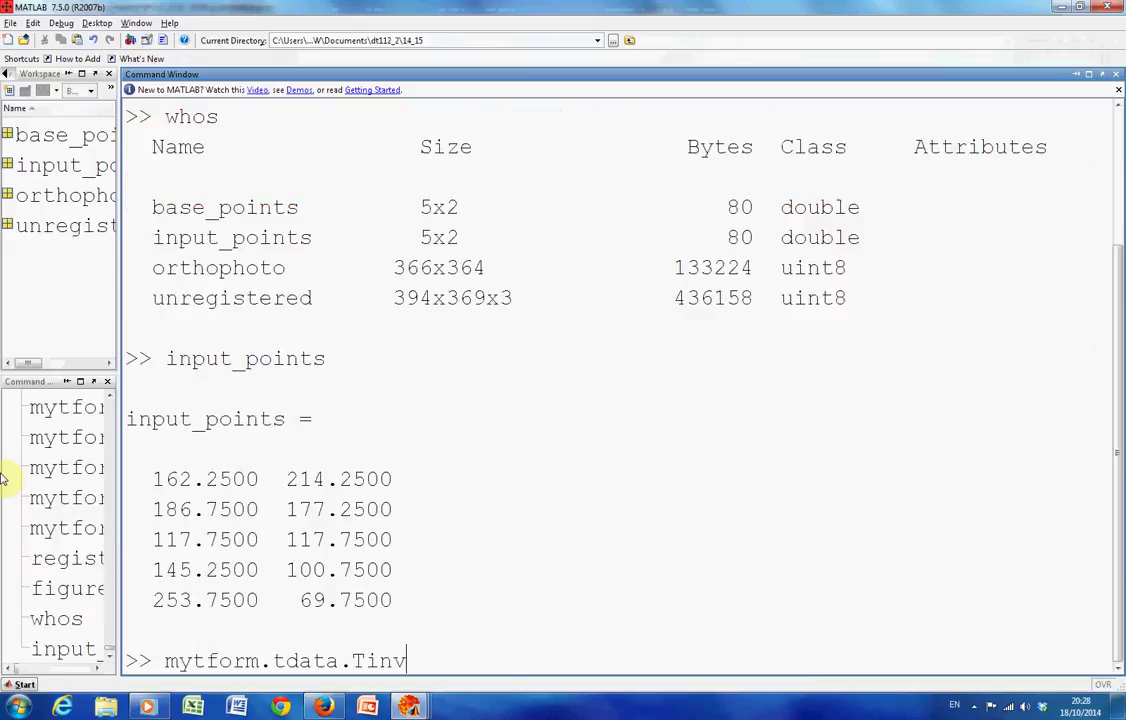
{"action": "key", "text": "Up"}
{"action": "key", "text": "Up"}
{"action": "key", "text": "Up"}
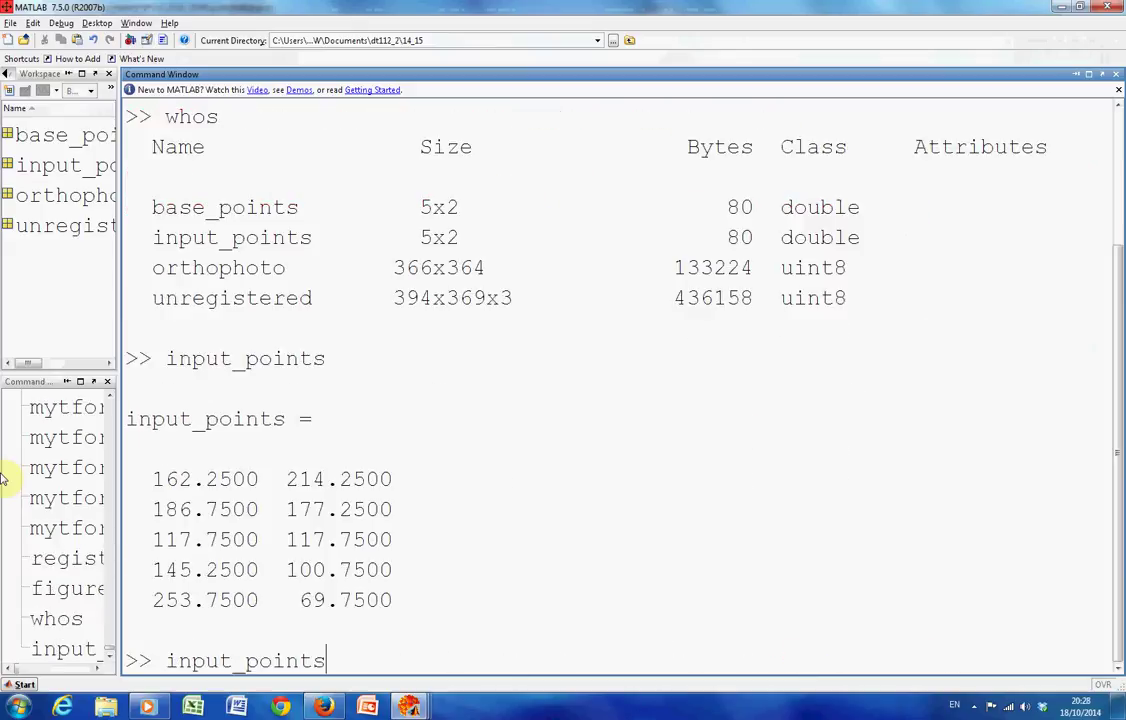
{"action": "key", "text": "Up"}
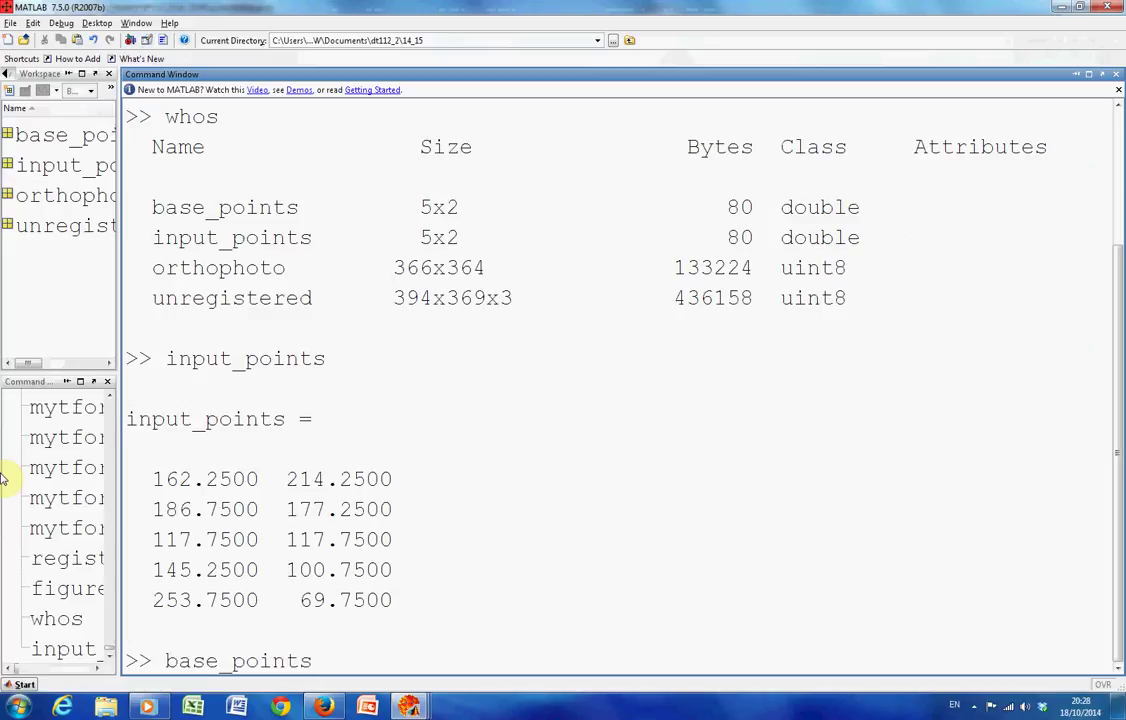
{"action": "key", "text": "Return"}
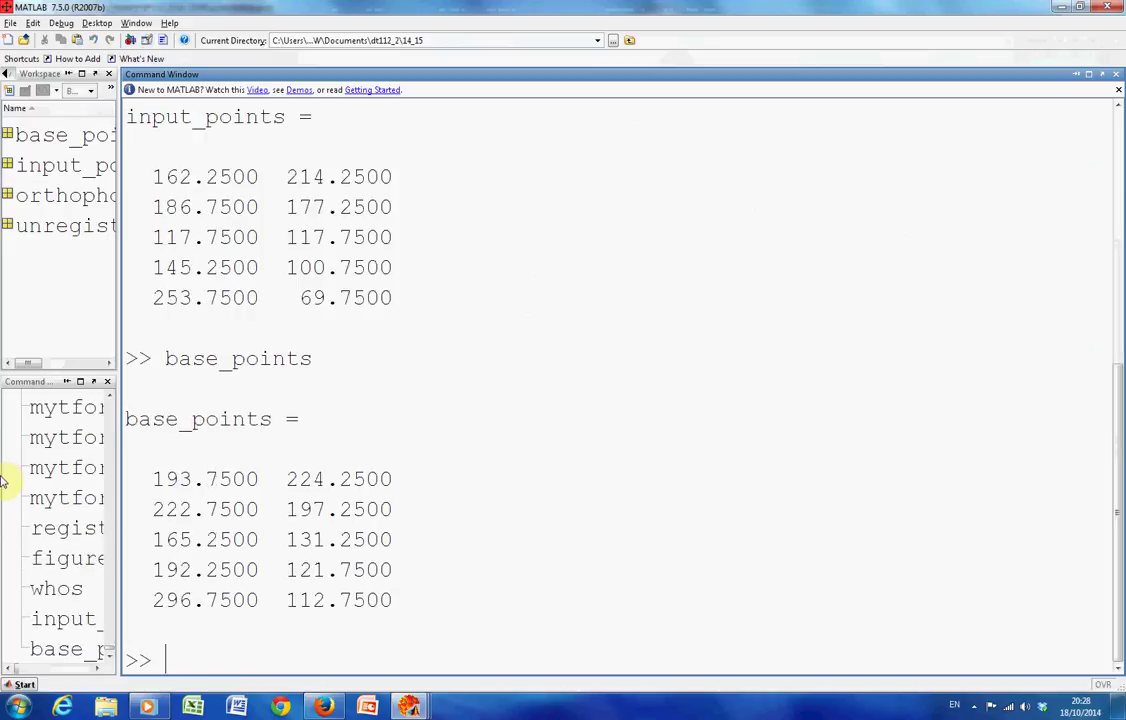
- Select the projective cp2tform line 57 in the script's Step 5 for copying
{"action": "key", "text": "alt+Tab"}
{"action": "key", "text": "alt+Tab"}
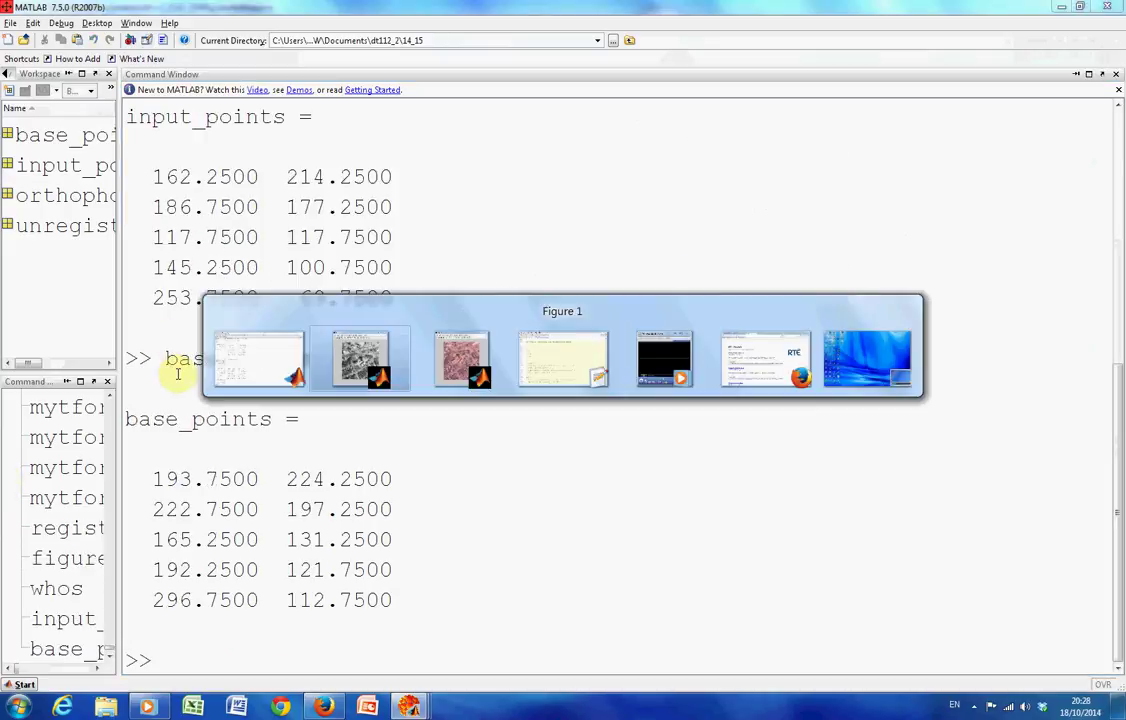
{"action": "key", "text": "alt+Tab"}
{"action": "key", "text": "alt+Tab"}
{"action": "key", "text": "alt+Tab"}
{"action": "key", "text": "alt+Tab"}
{"action": "key", "text": "alt+Tab"}
{"action": "key", "text": "alt+Tab"}
{"action": "key", "text": "alt+Tab"}
{"action": "key", "text": "alt+Tab"}
{"action": "scroll", "coordinate": [180, 365], "scroll_direction": "down", "scroll_amount": 1}
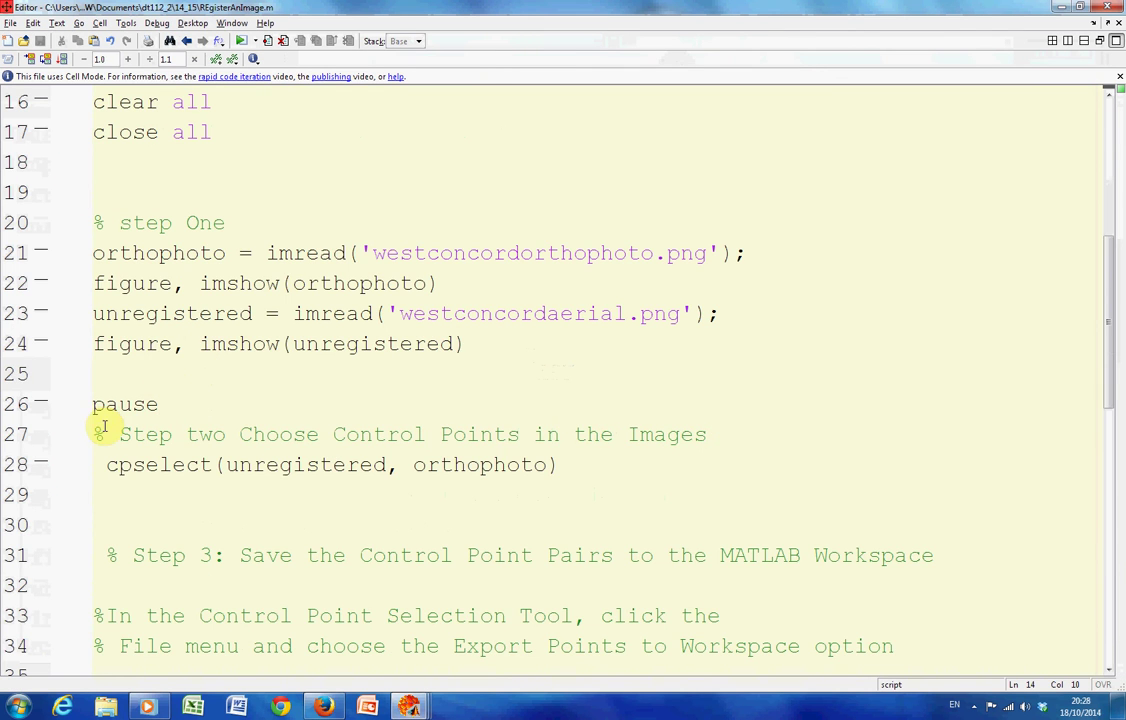
{"action": "scroll", "coordinate": [120, 455], "scroll_direction": "down", "scroll_amount": 4}
{"action": "scroll", "coordinate": [130, 457], "scroll_direction": "down", "scroll_amount": 5}
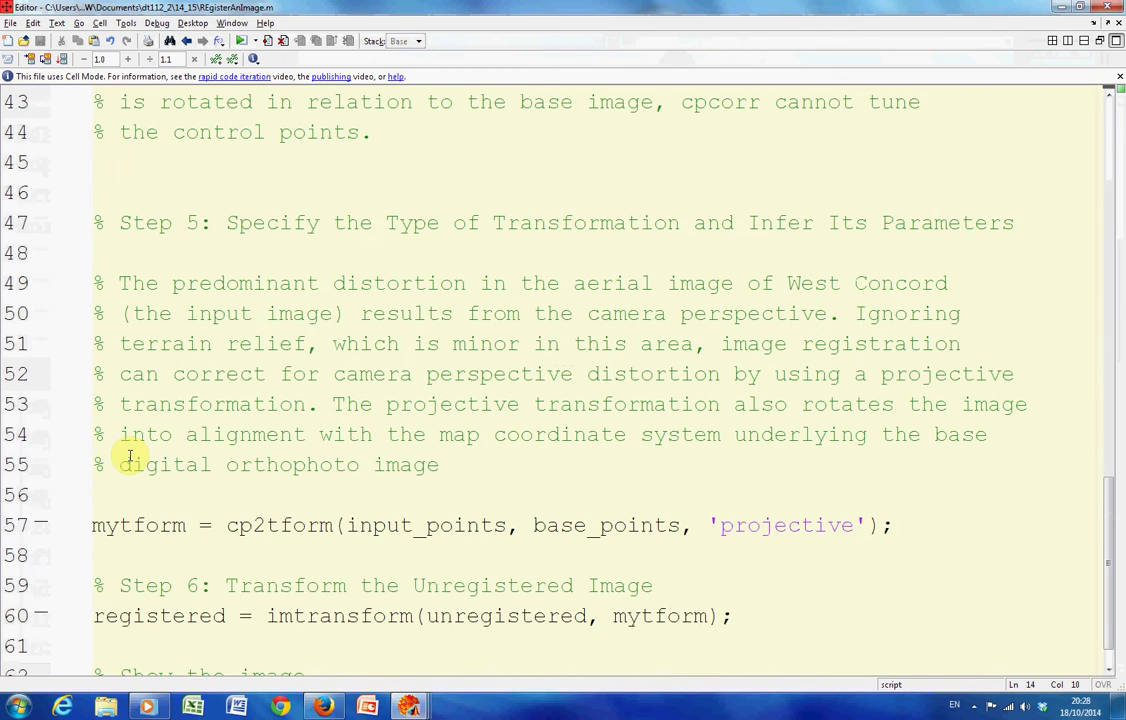
{"action": "scroll", "coordinate": [130, 457], "scroll_direction": "up", "scroll_amount": 7}
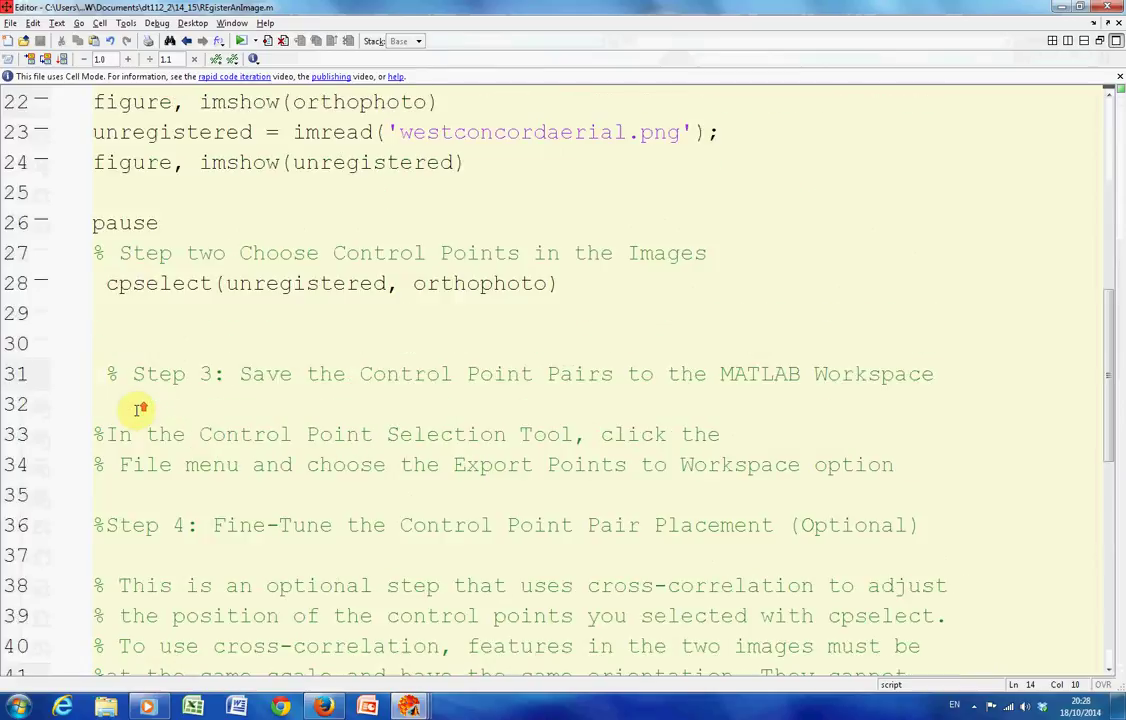
{"action": "scroll", "coordinate": [118, 300], "scroll_direction": "down", "scroll_amount": 6}
{"action": "scroll", "coordinate": [135, 337], "scroll_direction": "up", "scroll_amount": 3}
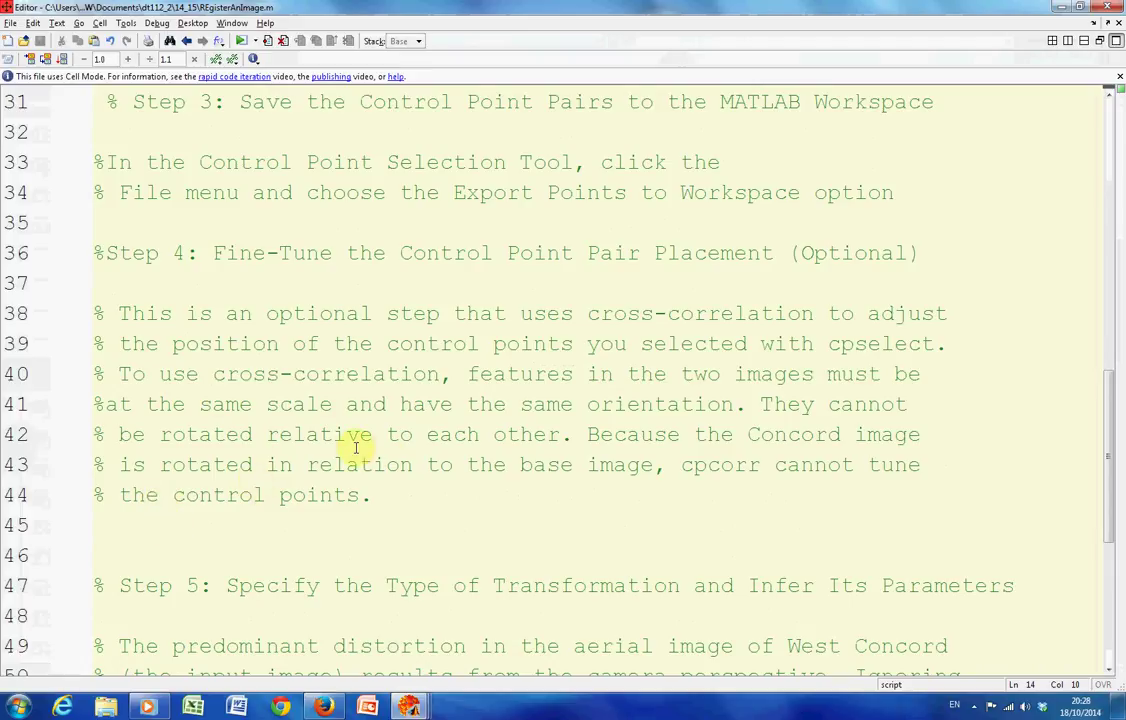
{"action": "scroll", "coordinate": [450, 462], "scroll_direction": "down", "scroll_amount": 3}
{"action": "scroll", "coordinate": [398, 434], "scroll_direction": "down", "scroll_amount": 1}
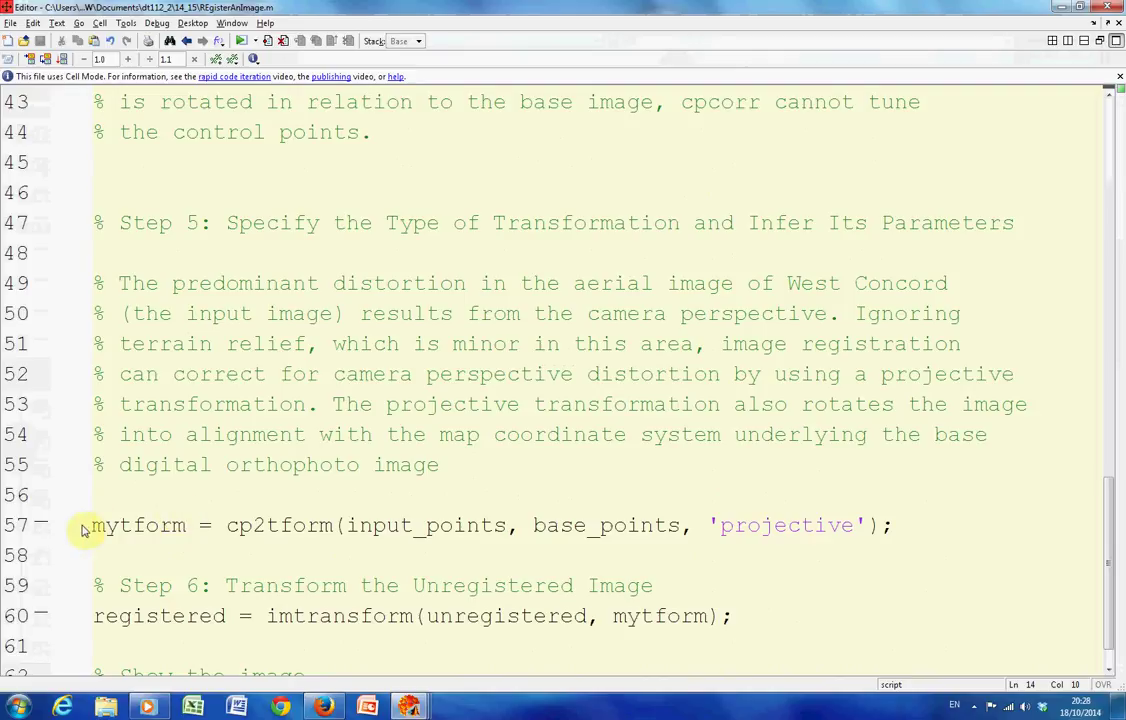
{"action": "left_click_drag", "start_coordinate": [90, 525], "coordinate": [900, 532]}
{"action": "key", "text": "ctrl+c"}
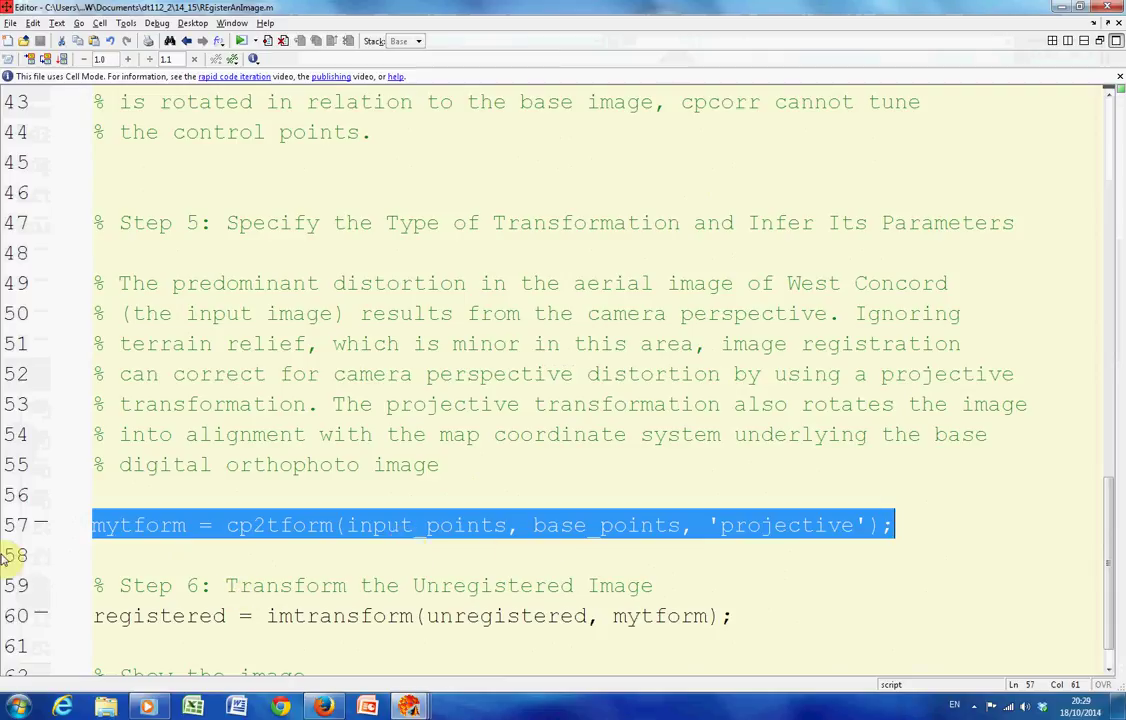
- Run the pasted cp2tform line without its semicolon to create mytform
{"action": "key", "text": "alt+Tab"}
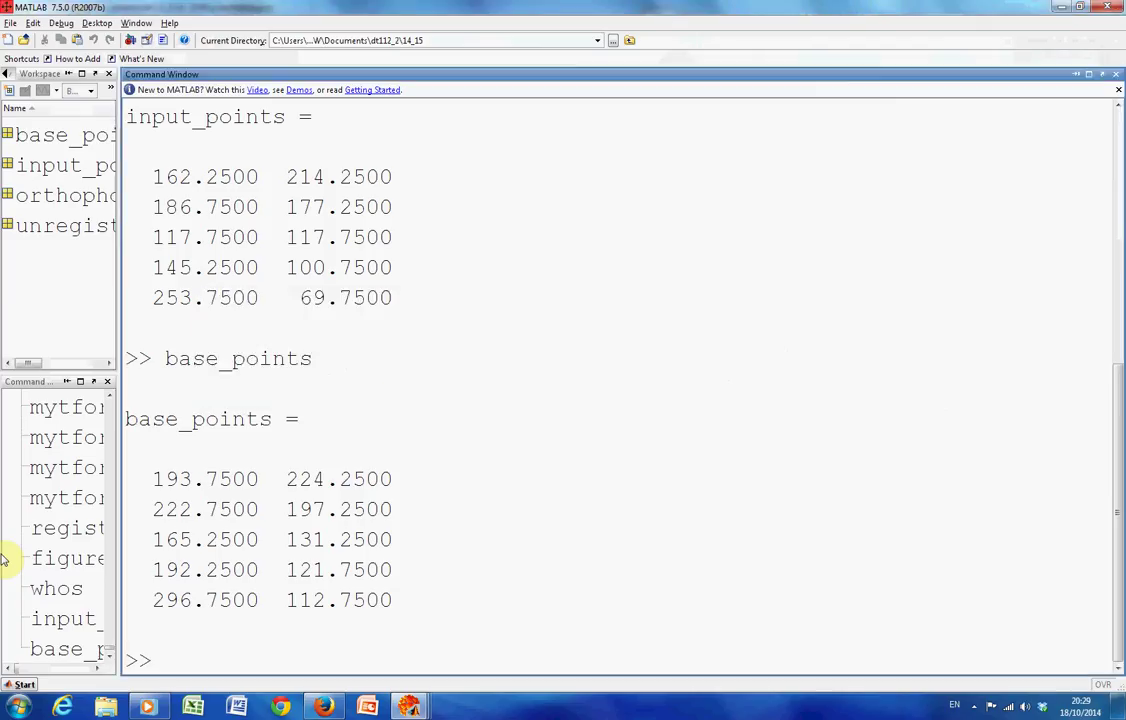
{"action": "key", "text": "ctrl+v"}
{"action": "key", "text": "BackSpace"}
{"action": "key", "text": "Return"}
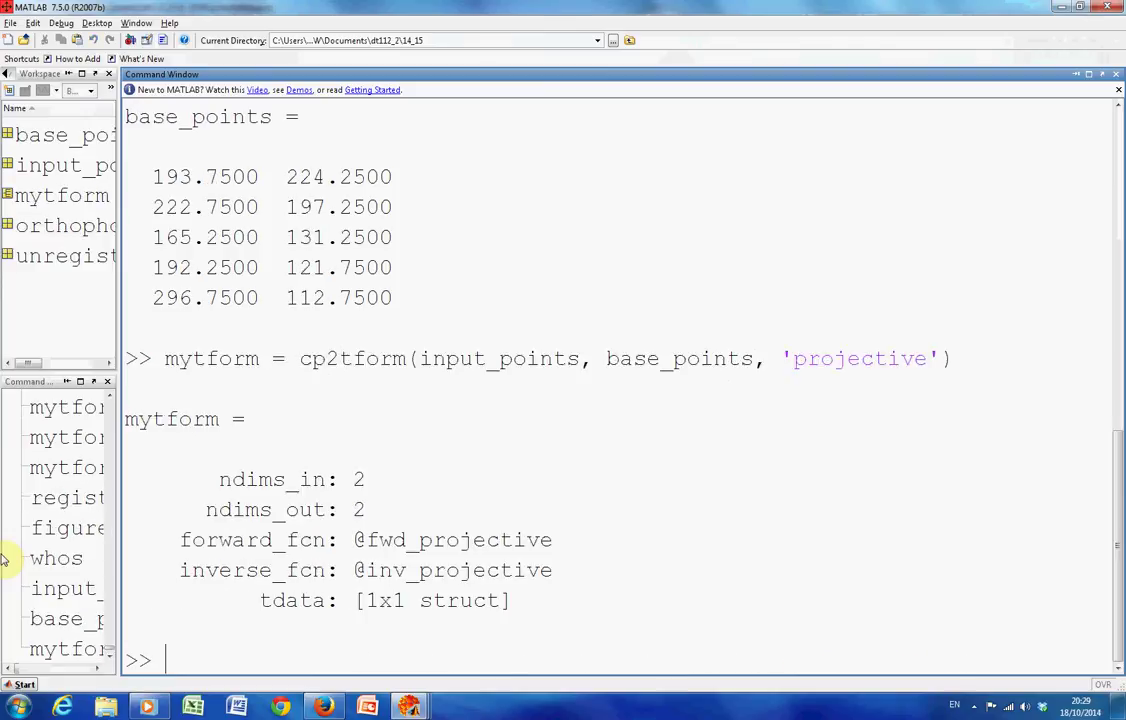
- Display the fields of mytform.tdata
{"action": "key", "text": "Up"}
{"action": "key", "text": "Up"}
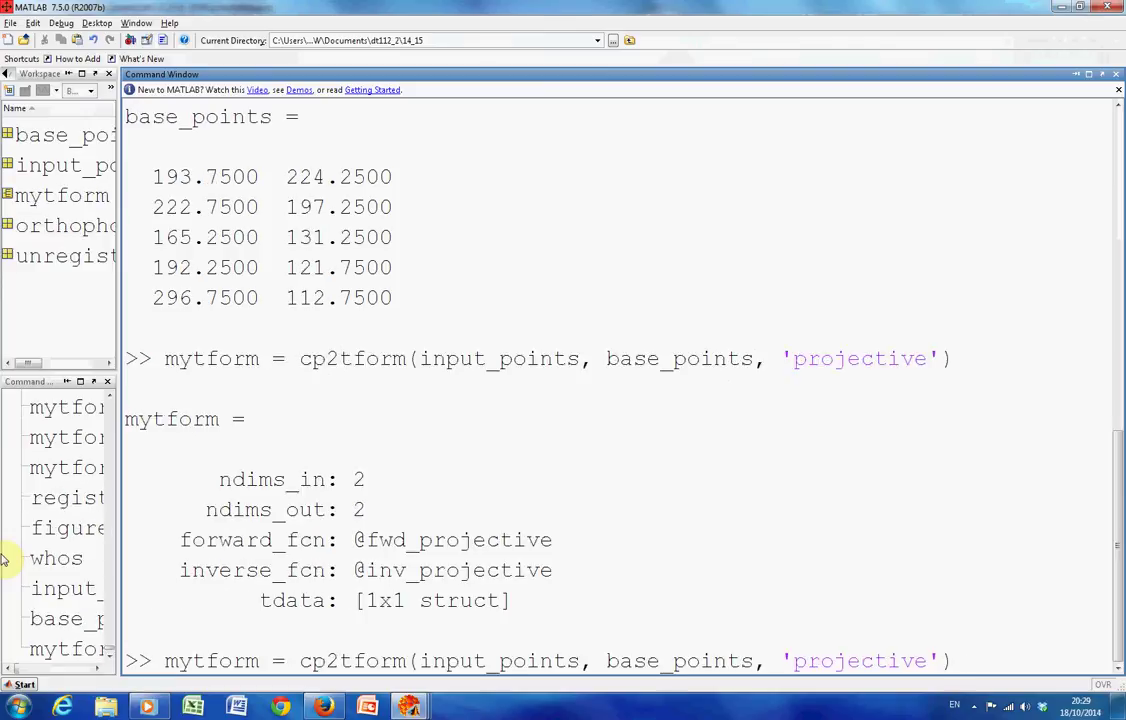
{"action": "key", "text": "Down"}
{"action": "key", "text": "BackSpace"}
{"action": "key", "text": "BackSpace"}
{"action": "key", "text": "BackSpace"}
{"action": "key", "text": "BackSpace"}
{"action": "key", "text": "BackSpace"}
{"action": "key", "text": "BackSpace"}
{"action": "key", "text": "BackSpace"}
{"action": "key", "text": "BackSpace"}
{"action": "key", "text": "BackSpace"}
{"action": "key", "text": "BackSpace"}
{"action": "key", "text": "BackSpace"}
{"action": "key", "text": "BackSpace"}
{"action": "key", "text": "BackSpace"}
{"action": "key", "text": "BackSpace"}
{"action": "key", "text": "BackSpace"}
{"action": "key", "text": "BackSpace"}
{"action": "key", "text": "BackSpace"}
{"action": "key", "text": "BackSpace"}
{"action": "key", "text": "BackSpace"}
{"action": "key", "text": "BackSpace"}
{"action": "key", "text": "BackSpace"}
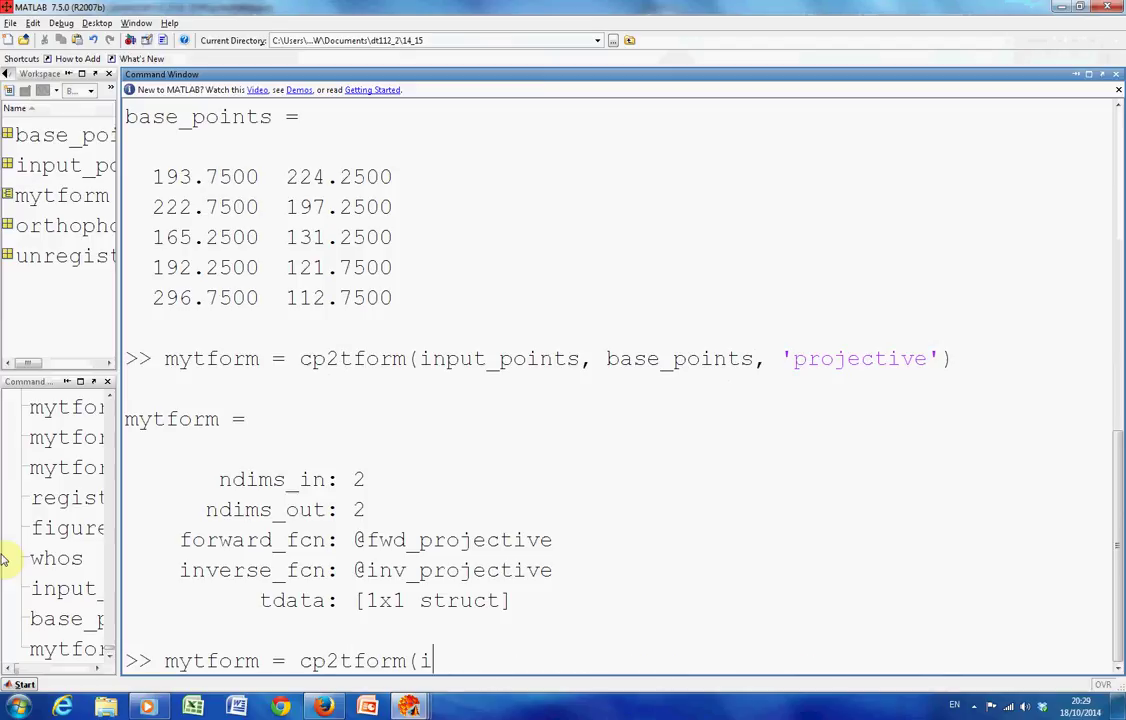
{"action": "key", "text": "BackSpace"}
{"action": "key", "text": "BackSpace"}
{"action": "key", "text": "BackSpace"}
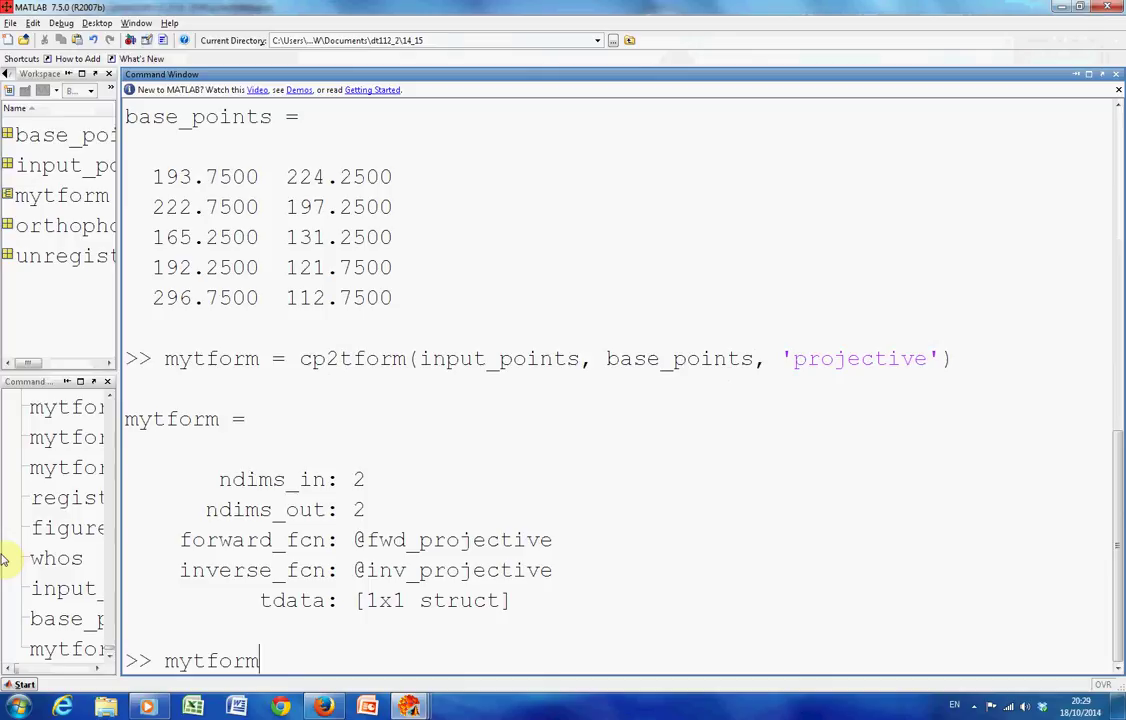
{"action": "type", "text": ".tdata"}
{"action": "key", "text": "Return"}
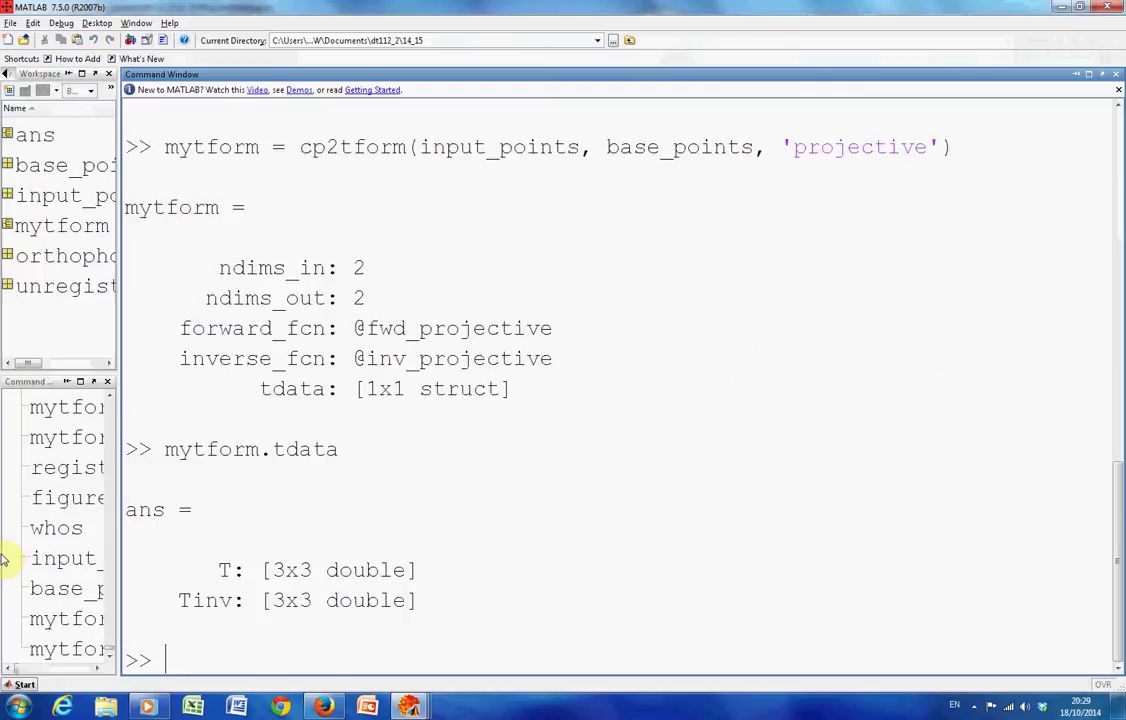
- Print the 3x3 matrices mytform.tdata.T and mytform.tdata.Tinv
{"action": "key", "text": "Up"}
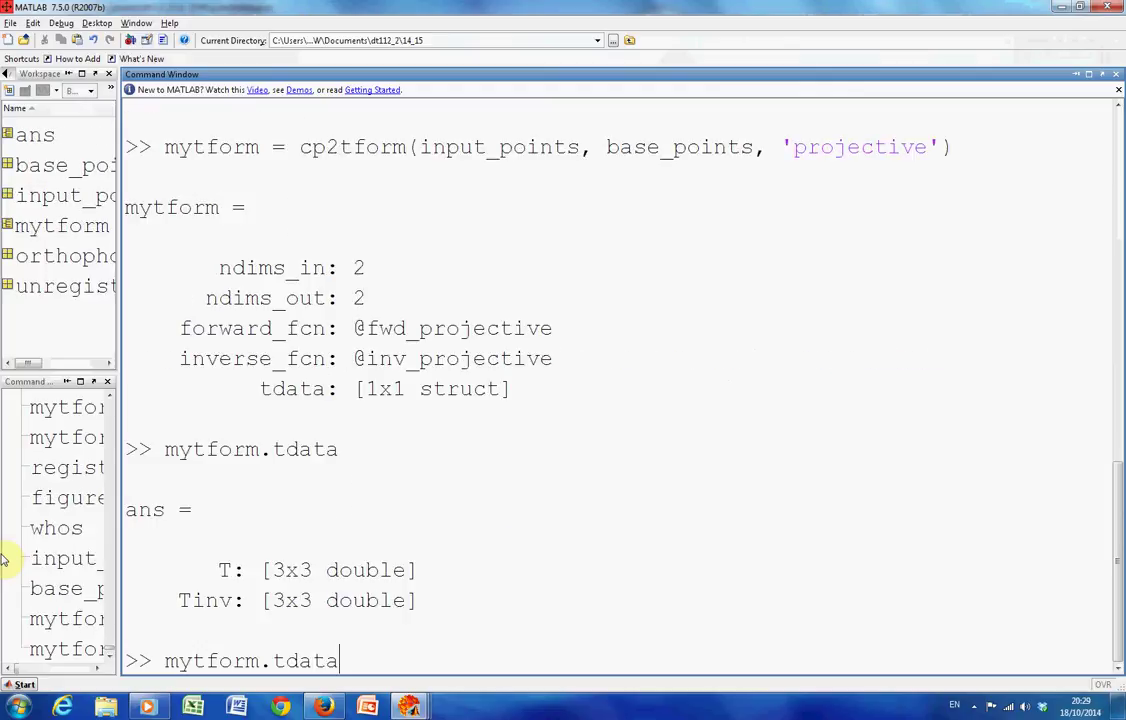
{"action": "type", "text": ".T"}
{"action": "key", "text": "Return"}
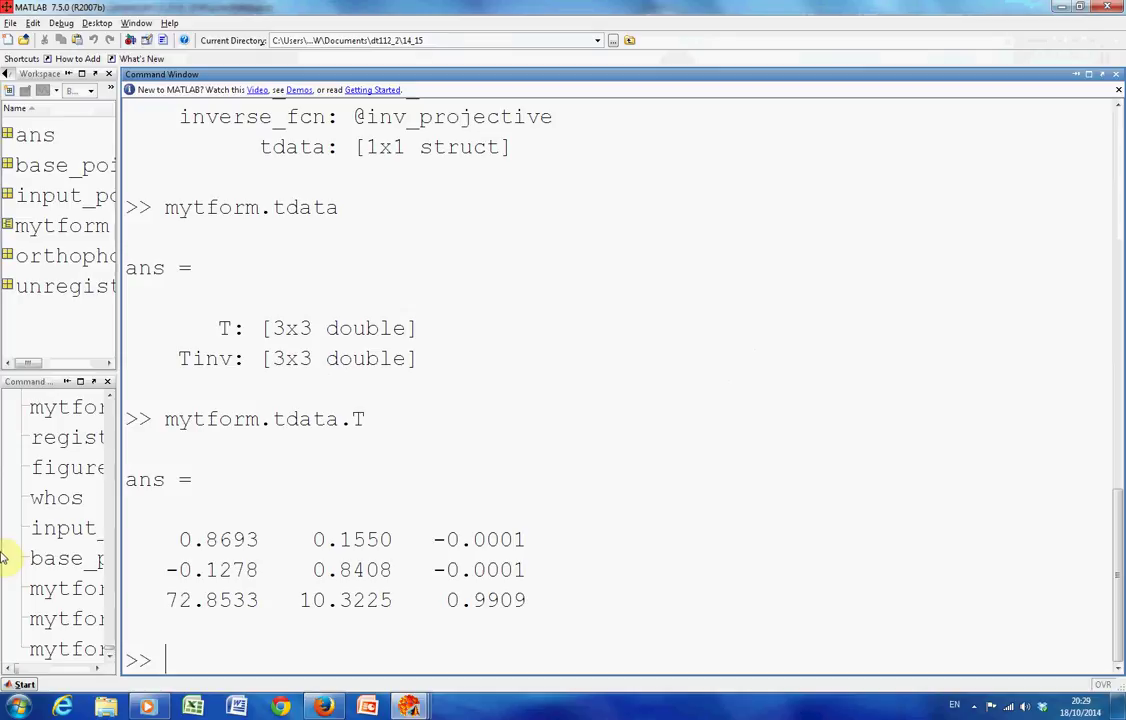
{"action": "key", "text": "Up"}
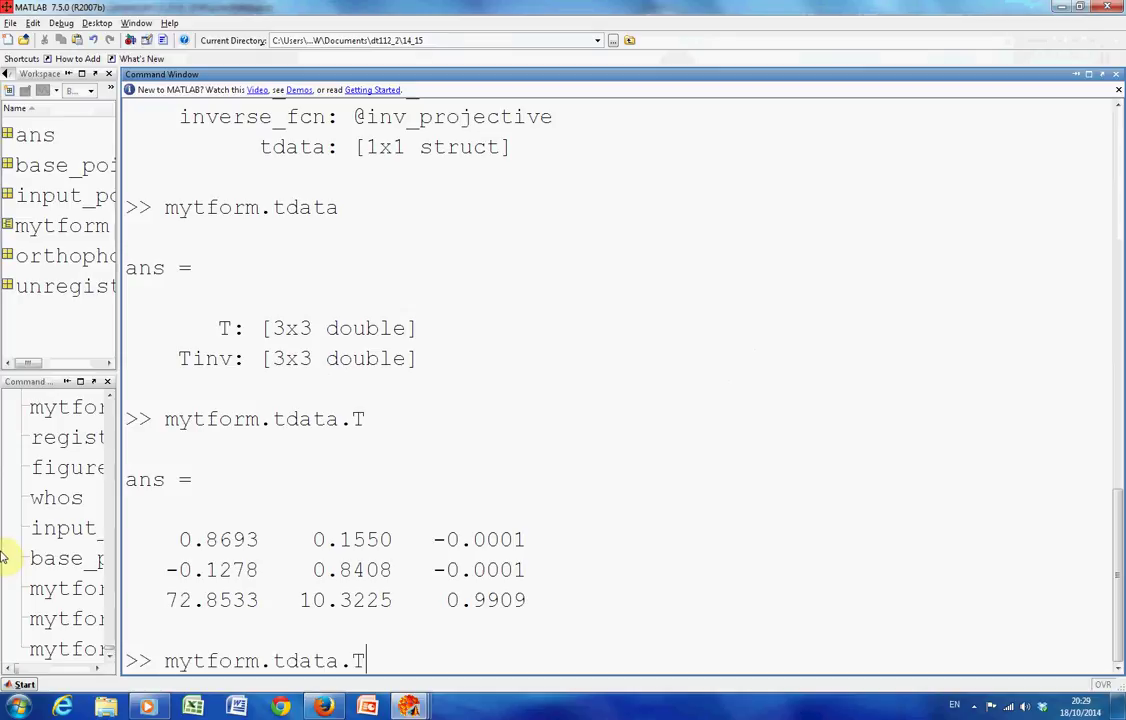
{"action": "type", "text": "inv"}
{"action": "key", "text": "Return"}
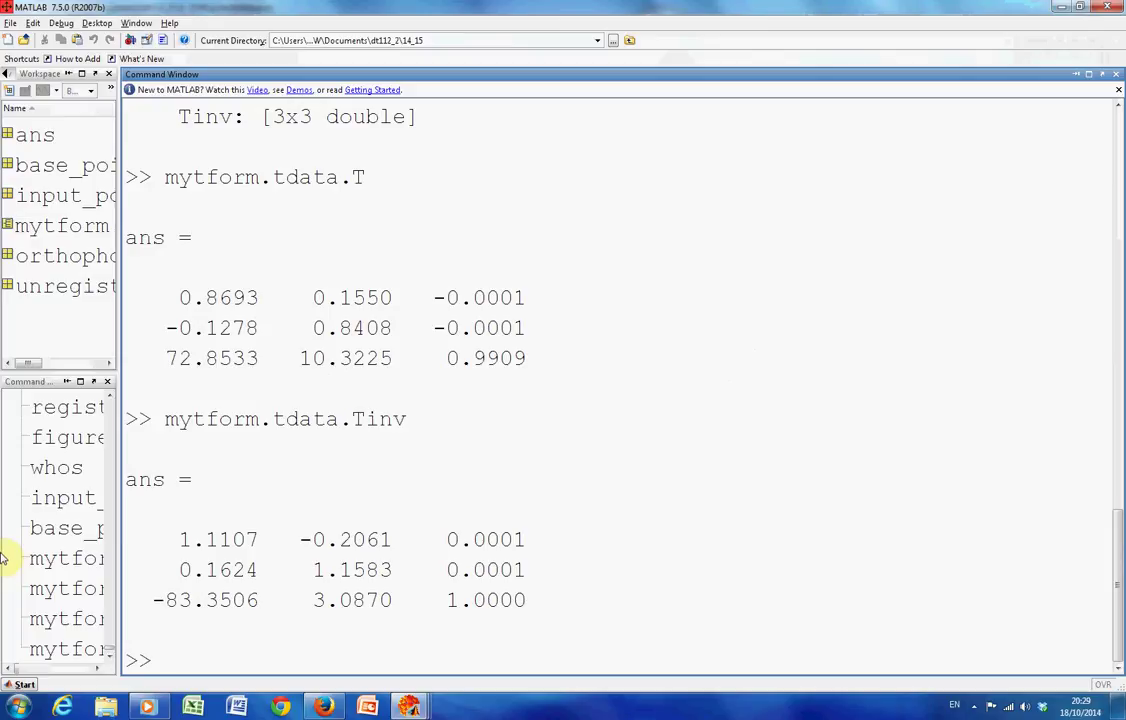
- Copy the imtransform line 60 into the Command Window and run it to create the registered image
{"action": "key", "text": "alt+Tab"}
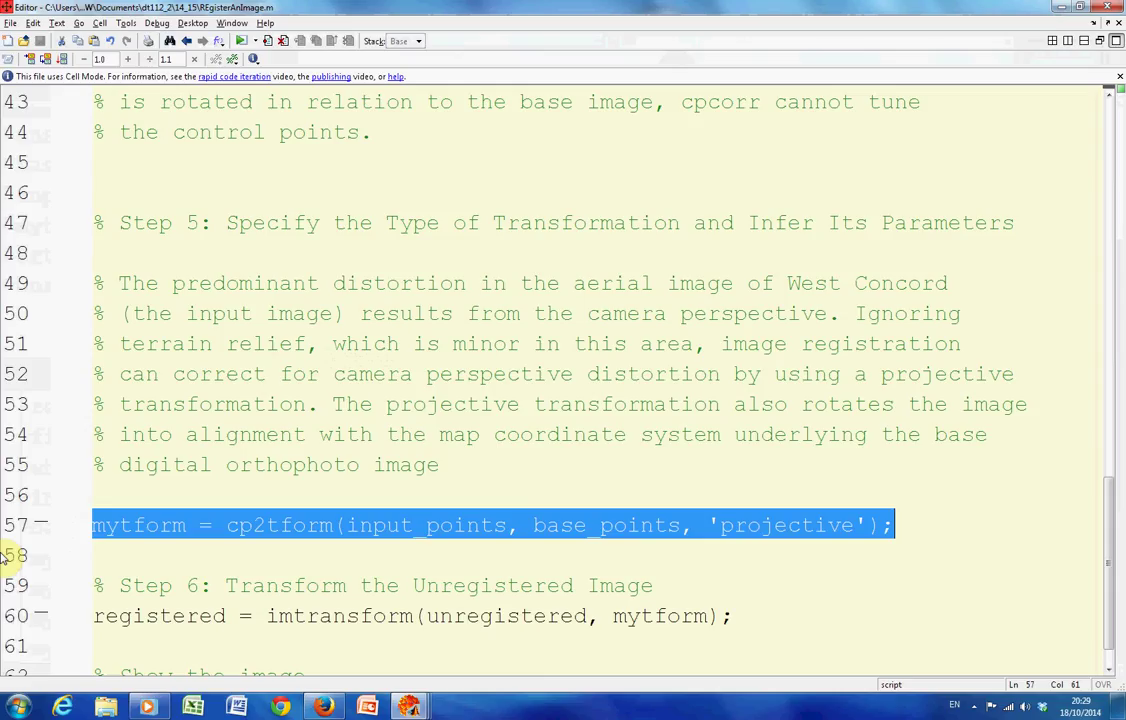
{"action": "scroll", "coordinate": [20, 590], "scroll_direction": "down", "scroll_amount": 1}
{"action": "left_click_drag", "start_coordinate": [93, 571], "coordinate": [746, 568]}
{"action": "key", "text": "ctrl+c"}
{"action": "key", "text": "alt+Tab"}
{"action": "key", "text": "ctrl+v"}
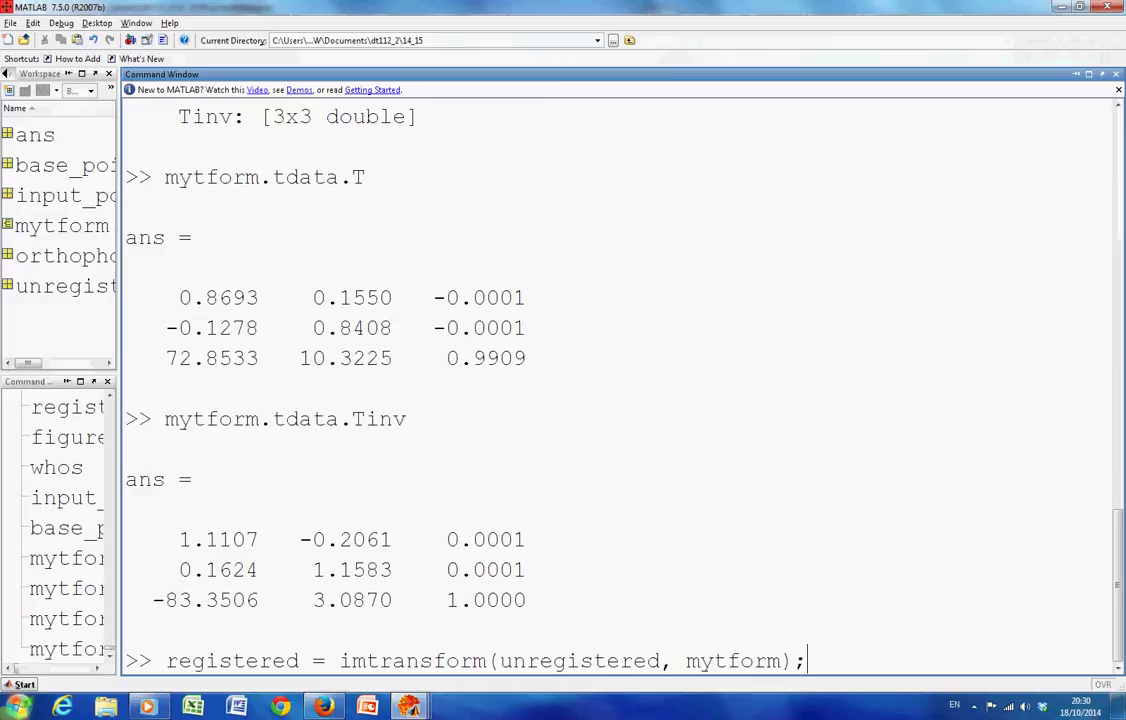
{"action": "key", "text": "Return"}
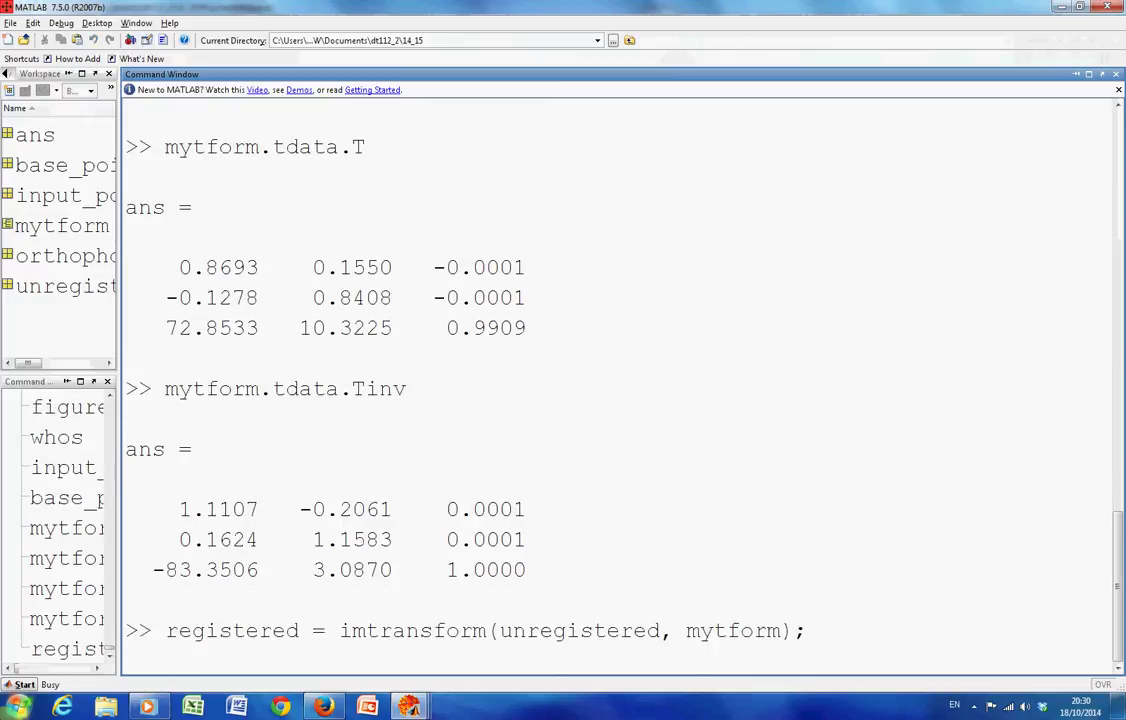
- Run the figure, imshow(registered) line to display the registered image in Figure 3
{"action": "key", "text": "alt+Tab"}
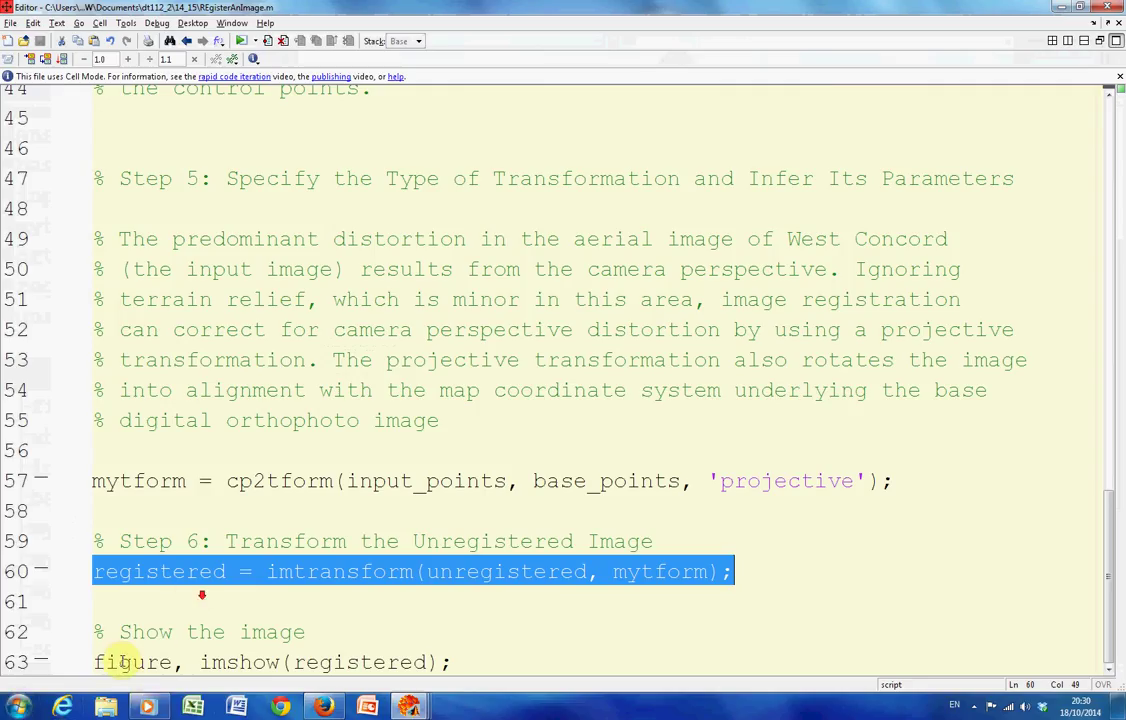
{"action": "left_click_drag", "start_coordinate": [95, 662], "coordinate": [455, 667]}
{"action": "key", "text": "alt+Tab"}
{"action": "key", "text": "ctrl+v"}
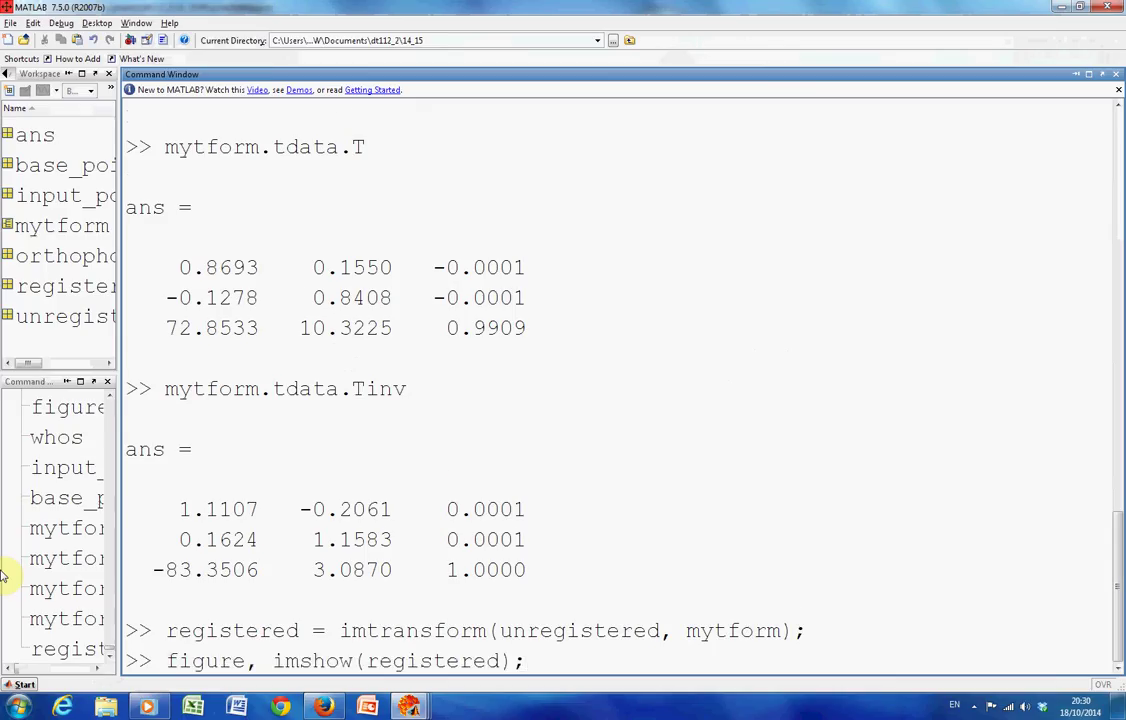
{"action": "key", "text": "Return"}
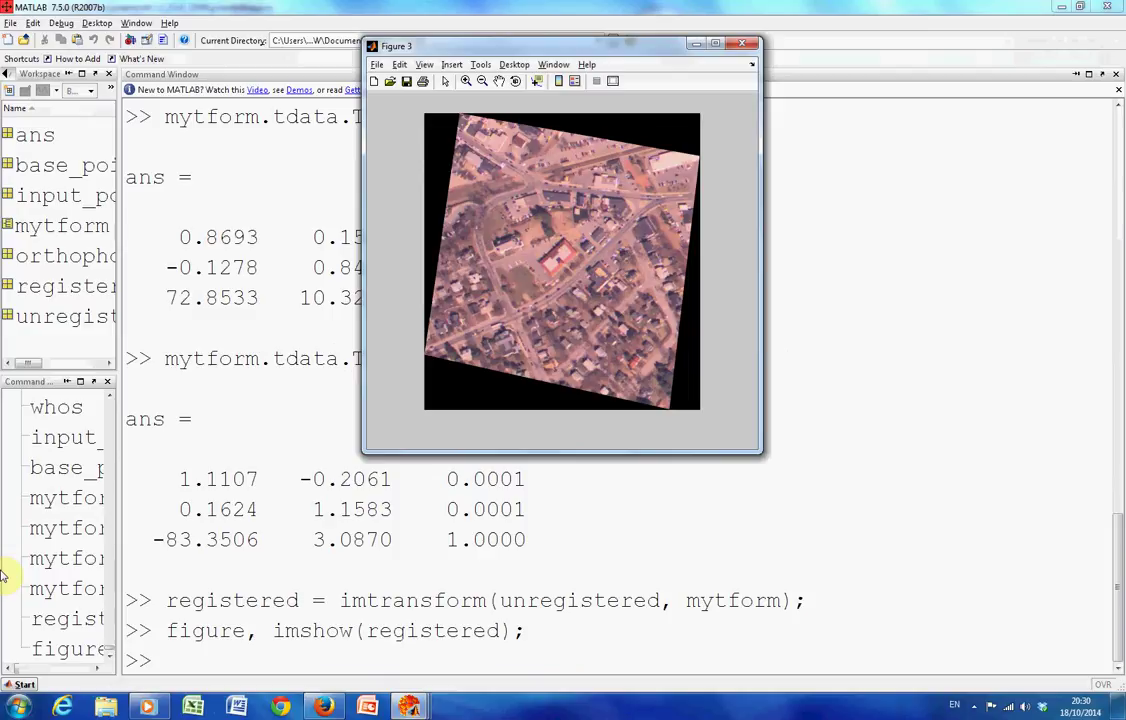